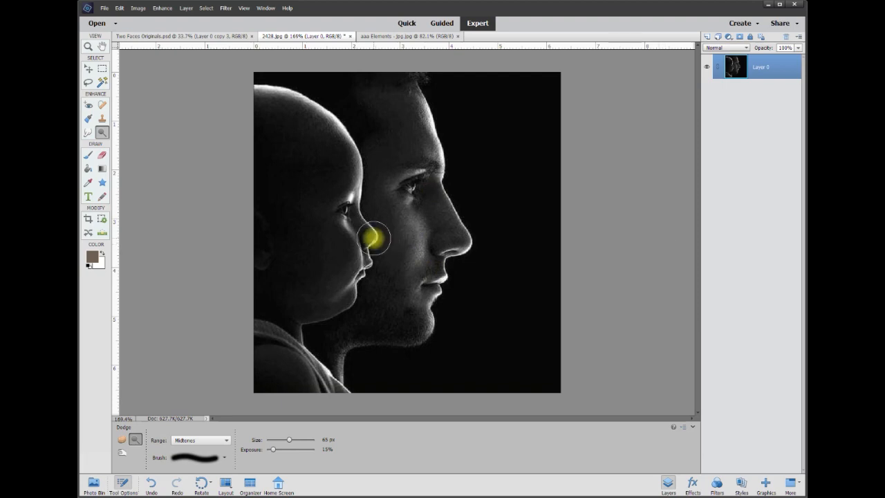
Switch to the Two Faces Originals.psd document.
{"action": "left_click", "coordinate": [88, 70]}
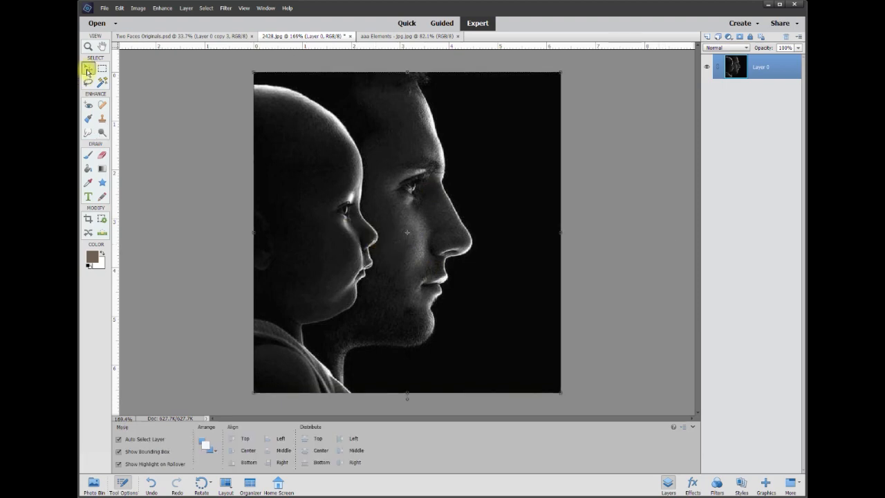
{"action": "left_click", "coordinate": [632, 143]}
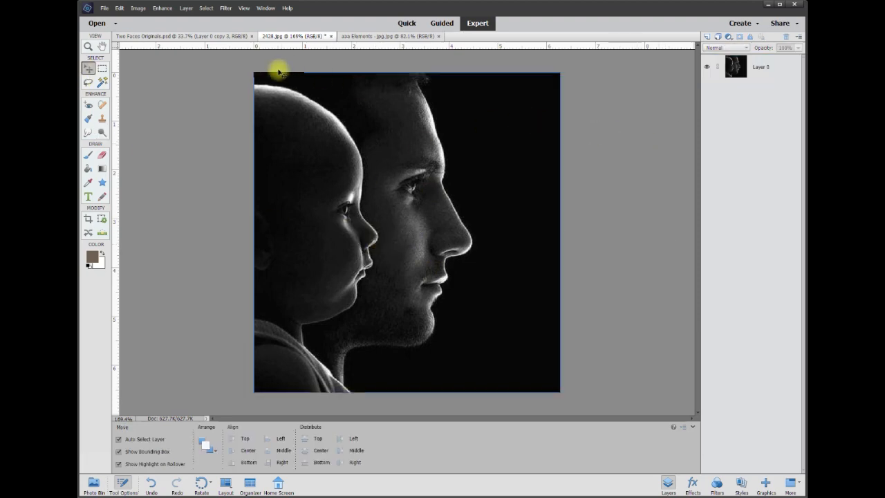
{"action": "left_click", "coordinate": [208, 38]}
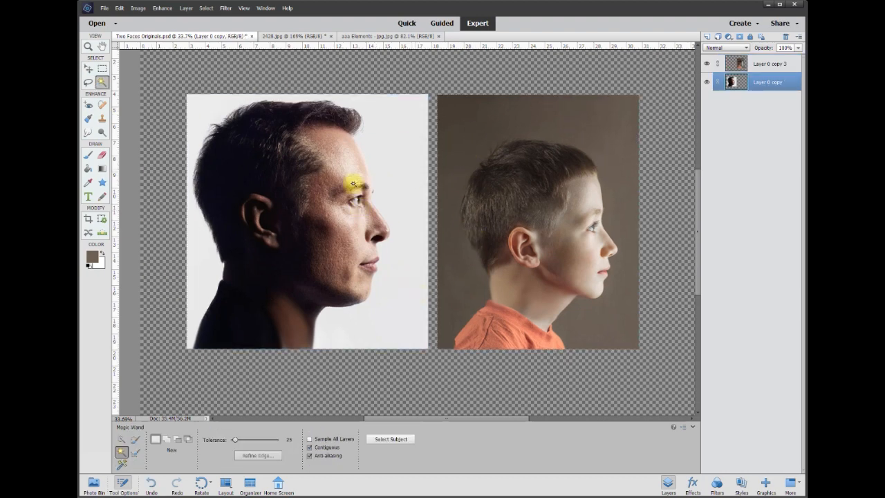
Try to delete the white background around the man with the Magic Wand at tolerance 25, and undo the deletion.
{"action": "left_click", "coordinate": [396, 149]}
{"action": "key", "text": "Delete"}
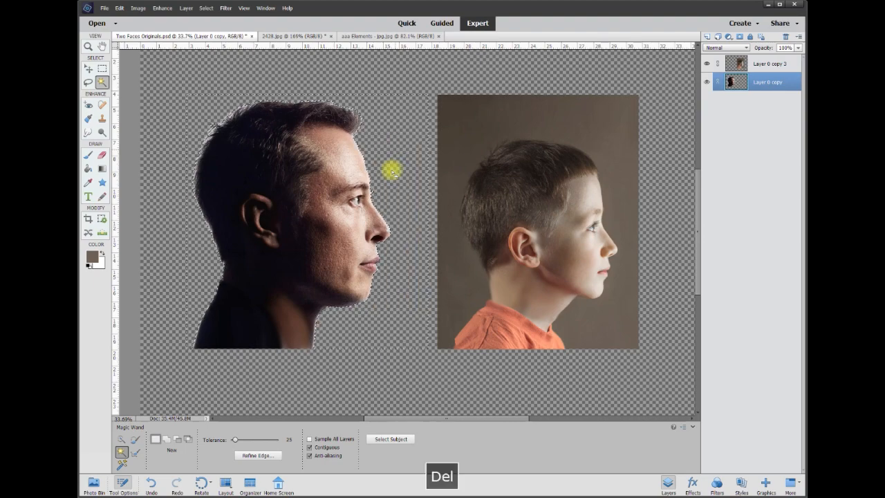
{"action": "scroll", "coordinate": [356, 161], "scroll_direction": "up", "scroll_amount": 5}
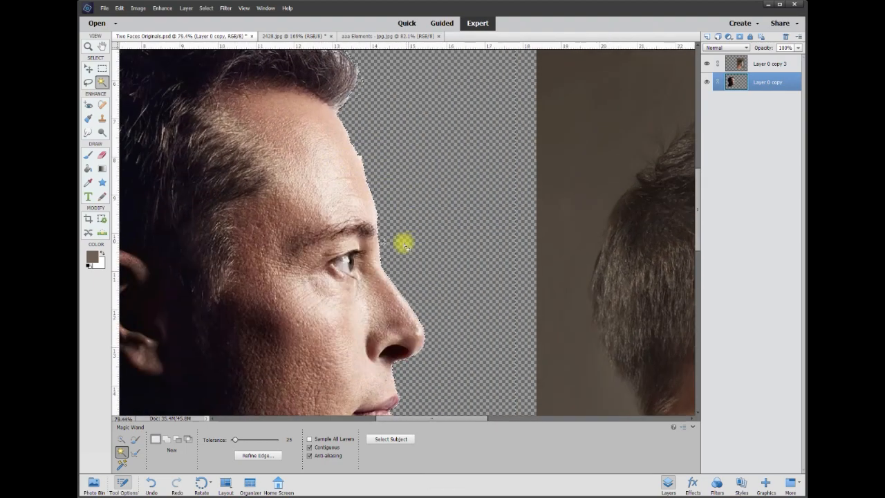
{"action": "scroll", "coordinate": [382, 176], "scroll_direction": "up", "scroll_amount": 4}
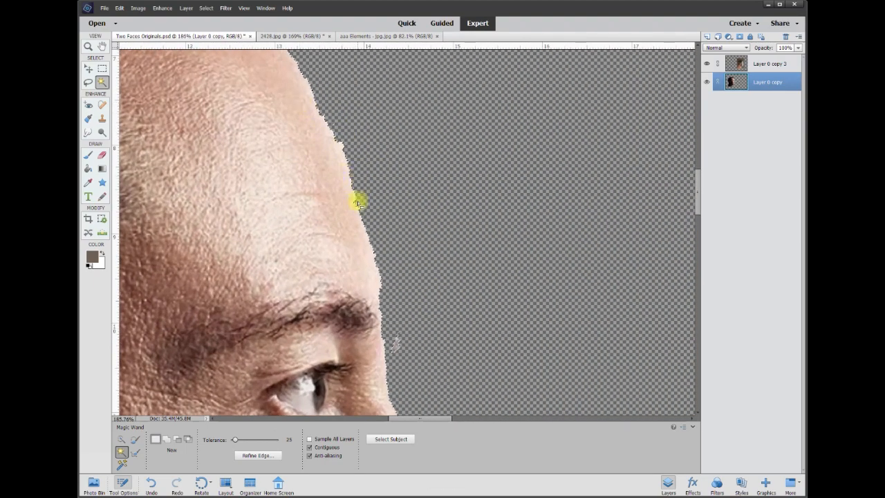
{"action": "scroll", "coordinate": [415, 270], "scroll_direction": "down", "scroll_amount": 7}
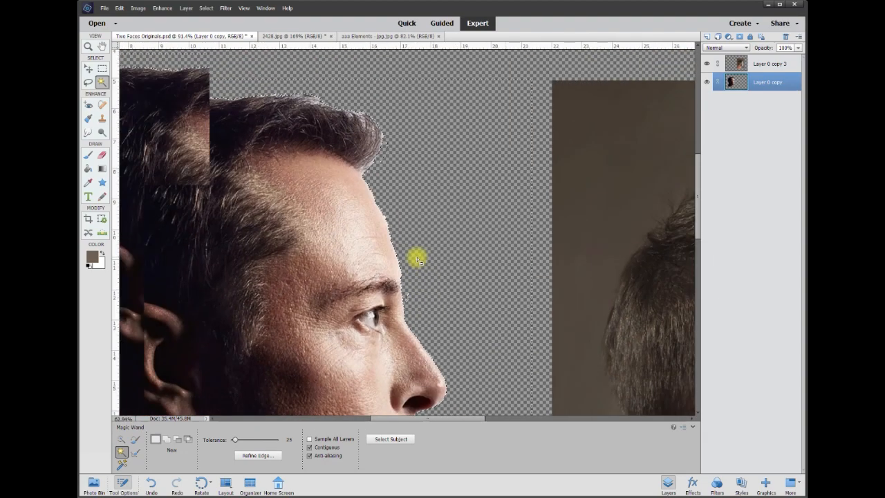
{"action": "scroll", "coordinate": [418, 260], "scroll_direction": "down", "scroll_amount": 3}
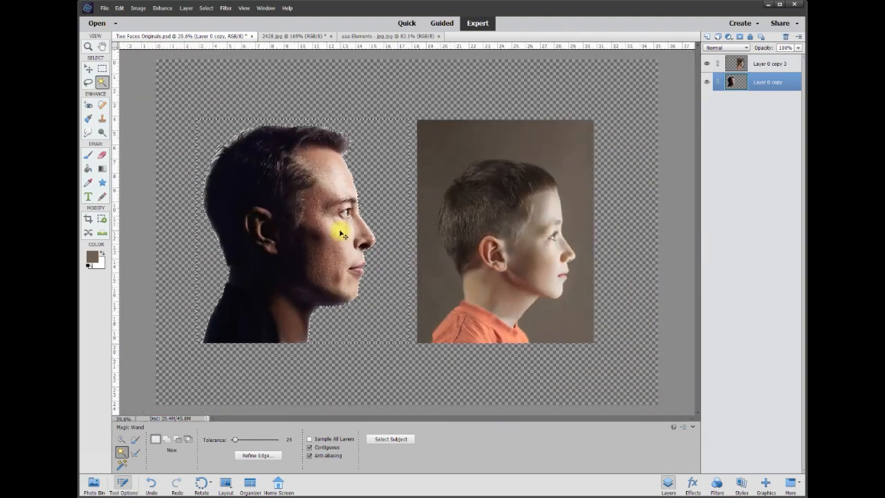
{"action": "key", "text": "ctrl+z"}
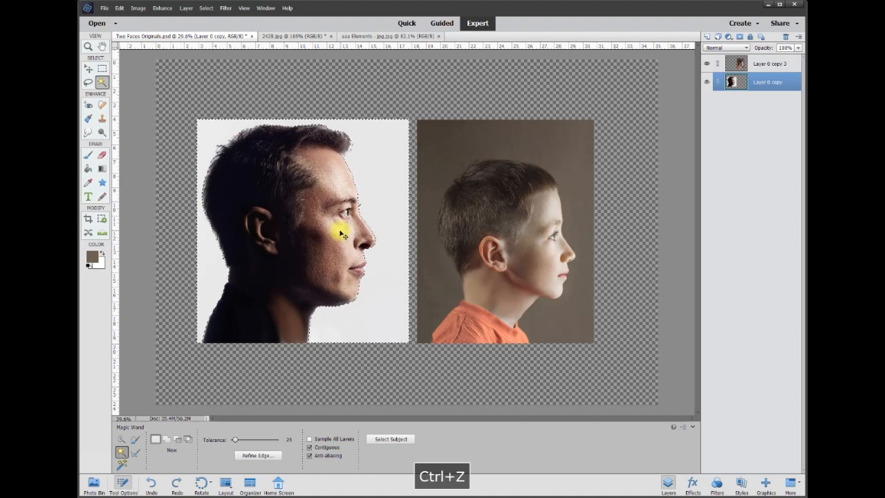
{"action": "key", "text": "ctrl+d"}
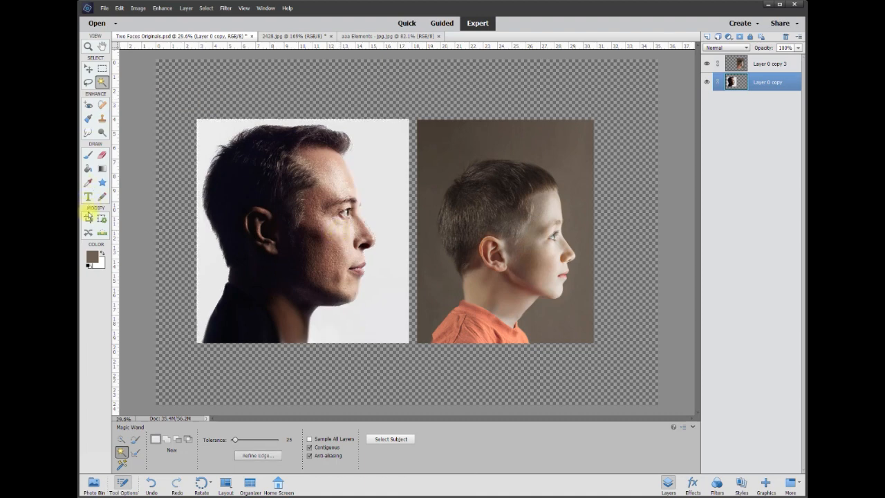
With the Eraser at 10 px, erase a thin band along the outer edge of the man's back and shoulder.
{"action": "left_click", "coordinate": [103, 156]}
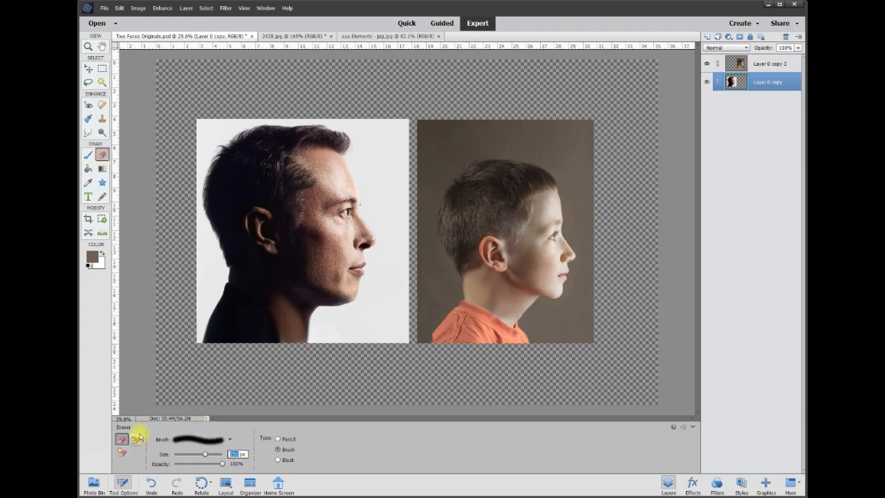
{"action": "type", "text": "10"}
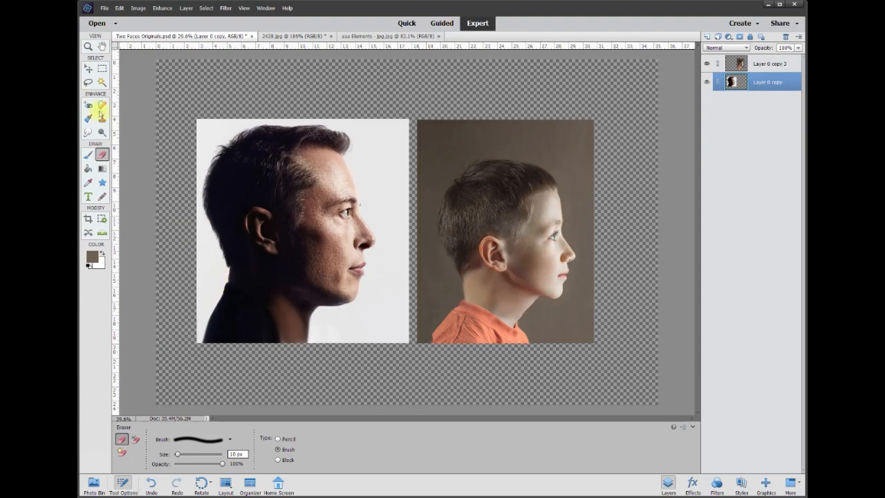
{"action": "left_click", "coordinate": [87, 68]}
{"action": "scroll", "coordinate": [205, 375], "scroll_direction": "up", "scroll_amount": 6}
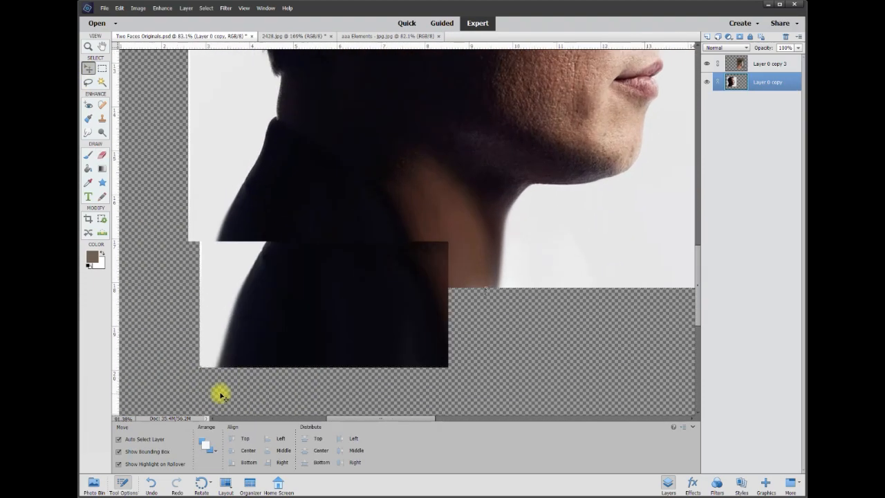
{"action": "scroll", "coordinate": [199, 323], "scroll_direction": "up", "scroll_amount": 2}
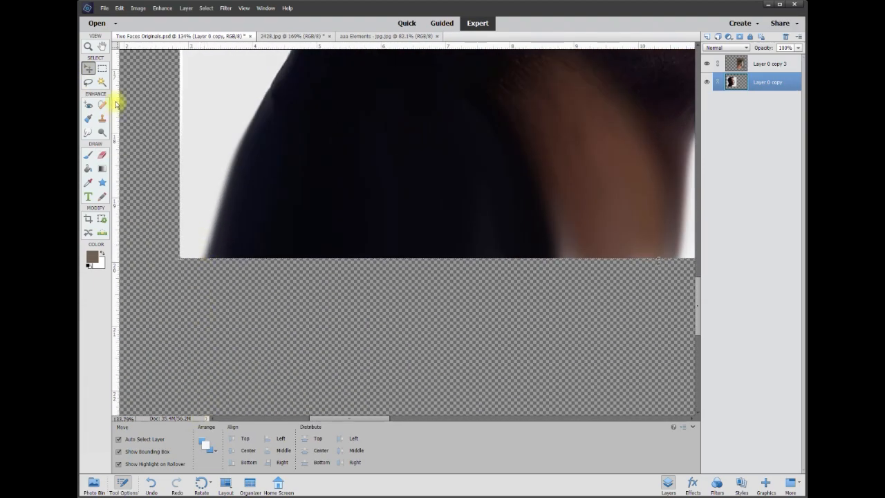
{"action": "left_click", "coordinate": [102, 156]}
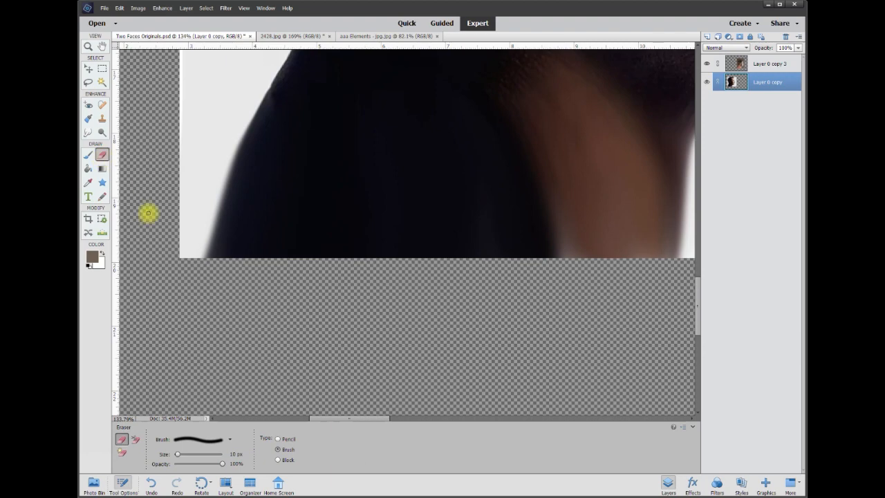
{"action": "left_click", "coordinate": [206, 258]}
{"action": "left_click", "coordinate": [221, 196], "text": "shift"}
{"action": "left_click", "coordinate": [204, 259]}
{"action": "left_click", "coordinate": [231, 174], "text": "shift"}
Erase a thin band along the front of the man's neck, under the jaw and up the chin and lips.
{"action": "left_click_drag", "start_coordinate": [605, 199], "coordinate": [594, 256]}
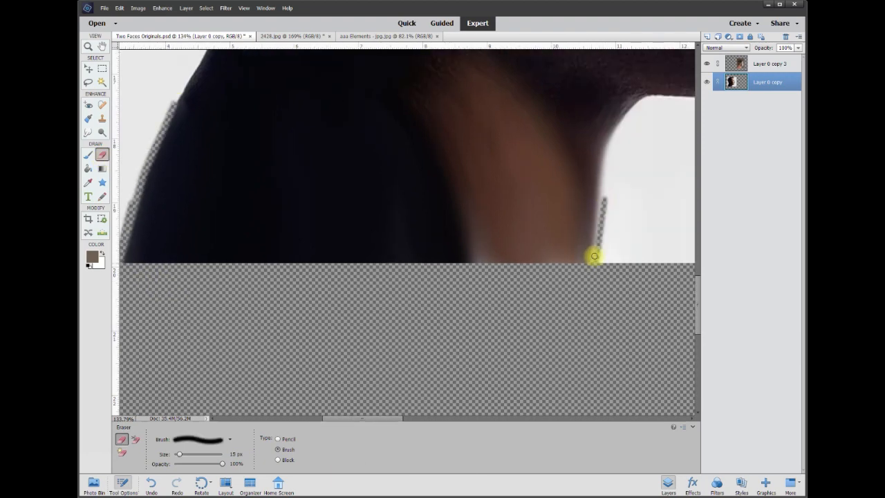
{"action": "left_click_drag", "start_coordinate": [594, 256], "coordinate": [599, 159]}
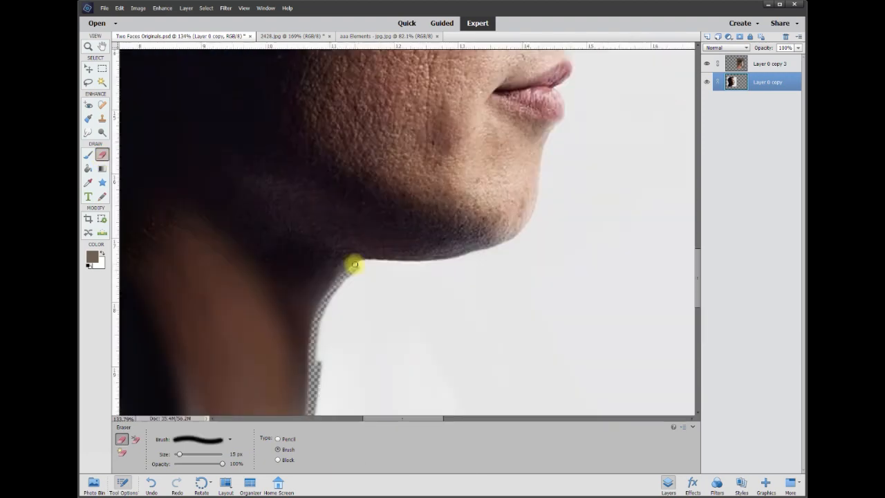
{"action": "left_click_drag", "start_coordinate": [354, 264], "coordinate": [421, 264]}
{"action": "mouse_move", "coordinate": [497, 249]}
{"action": "left_mouse_down"}
{"action": "mouse_move", "coordinate": [530, 222]}
{"action": "mouse_move", "coordinate": [549, 138]}
{"action": "left_mouse_up"}
{"action": "mouse_move", "coordinate": [567, 311]}
{"action": "left_mouse_down"}
{"action": "mouse_move", "coordinate": [549, 272]}
{"action": "mouse_move", "coordinate": [575, 239]}
{"action": "mouse_move", "coordinate": [559, 191]}
{"action": "left_mouse_up"}
{"action": "left_click_drag", "start_coordinate": [559, 192], "coordinate": [556, 147]}
Erase a thin band along the man's nose, its bridge and the brow profile.
{"action": "left_click", "coordinate": [380, 174], "text": "shift"}
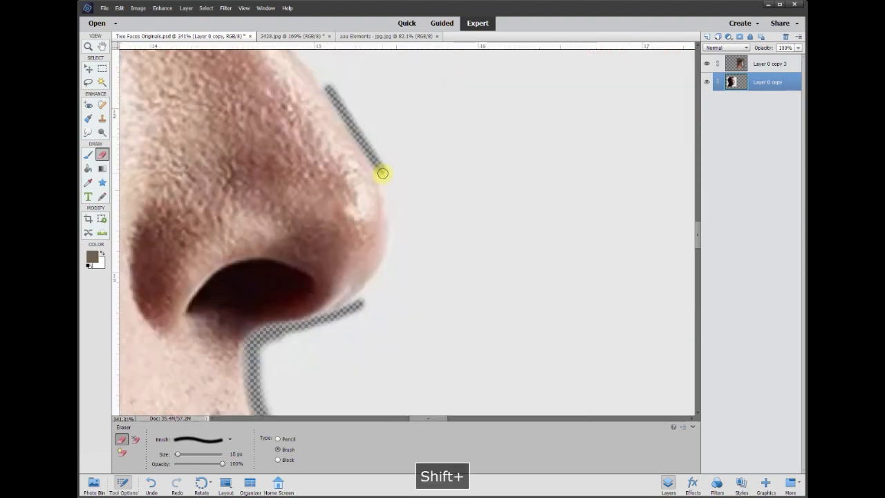
{"action": "mouse_move", "coordinate": [381, 173]}
{"action": "left_mouse_down"}
{"action": "mouse_move", "coordinate": [393, 242]}
{"action": "mouse_move", "coordinate": [369, 287]}
{"action": "left_mouse_up"}
{"action": "left_click_drag", "start_coordinate": [409, 61], "coordinate": [444, 134]}
{"action": "left_click_drag", "start_coordinate": [445, 135], "coordinate": [495, 207]}
{"action": "left_click_drag", "start_coordinate": [370, 166], "coordinate": [377, 214]}
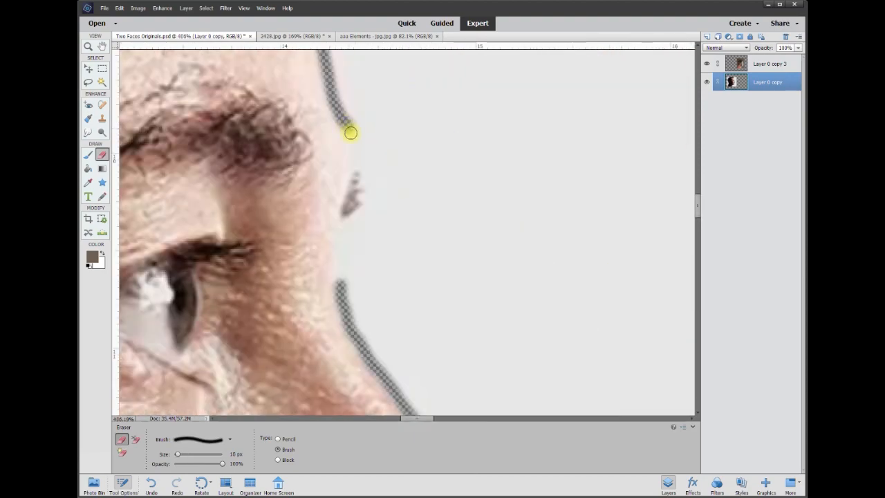
{"action": "mouse_move", "coordinate": [348, 132]}
{"action": "left_mouse_down"}
{"action": "mouse_move", "coordinate": [368, 183]}
{"action": "mouse_move", "coordinate": [341, 242]}
{"action": "left_mouse_up"}
{"action": "left_click_drag", "start_coordinate": [341, 242], "coordinate": [342, 297]}
Continue the erased outline from the man's forehead around the front hair and across the top of his head.
{"action": "left_click", "coordinate": [465, 242], "text": "shift"}
{"action": "left_click_drag", "start_coordinate": [405, 296], "coordinate": [439, 259]}
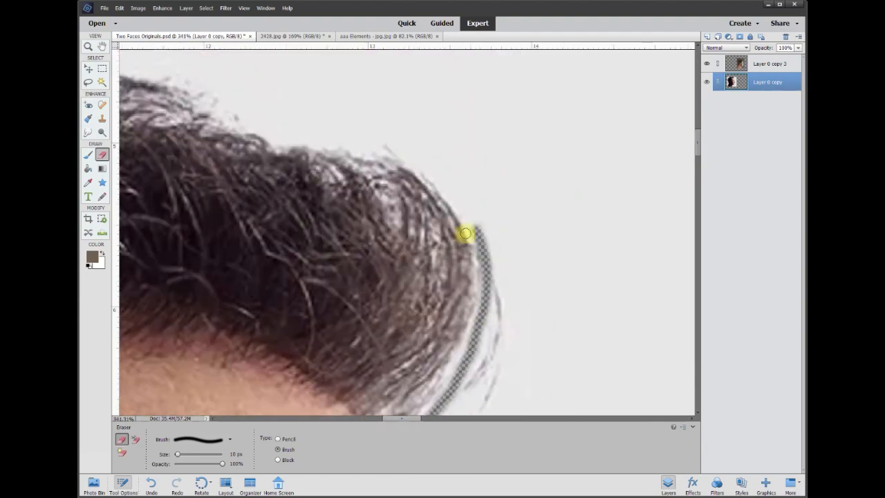
{"action": "mouse_move", "coordinate": [468, 233]}
{"action": "left_mouse_down"}
{"action": "mouse_move", "coordinate": [453, 206]}
{"action": "mouse_move", "coordinate": [378, 152]}
{"action": "left_mouse_up"}
{"action": "left_click_drag", "start_coordinate": [378, 152], "coordinate": [256, 159]}
{"action": "left_click_drag", "start_coordinate": [418, 169], "coordinate": [190, 183]}
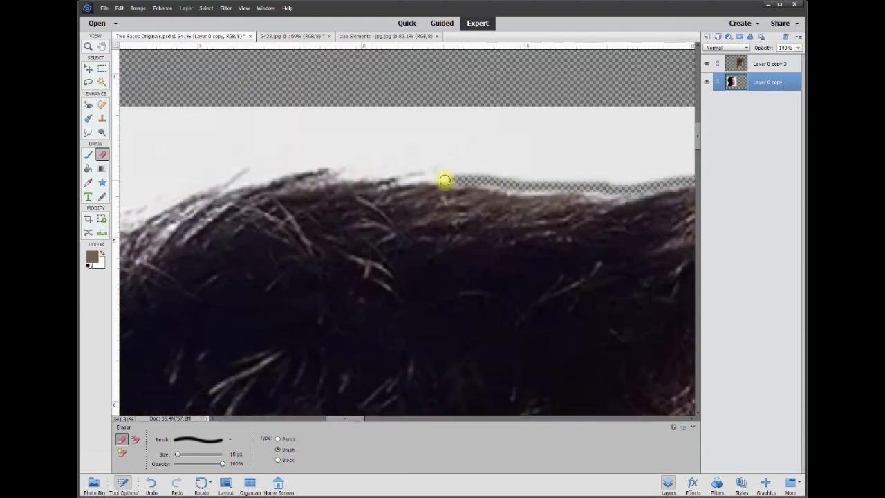
{"action": "left_click_drag", "start_coordinate": [484, 180], "coordinate": [235, 185]}
Erase a thin band down the back of the man's head and neck to meet the shoulder outline.
{"action": "left_click_drag", "start_coordinate": [405, 142], "coordinate": [182, 304]}
{"action": "left_click_drag", "start_coordinate": [302, 211], "coordinate": [207, 405]}
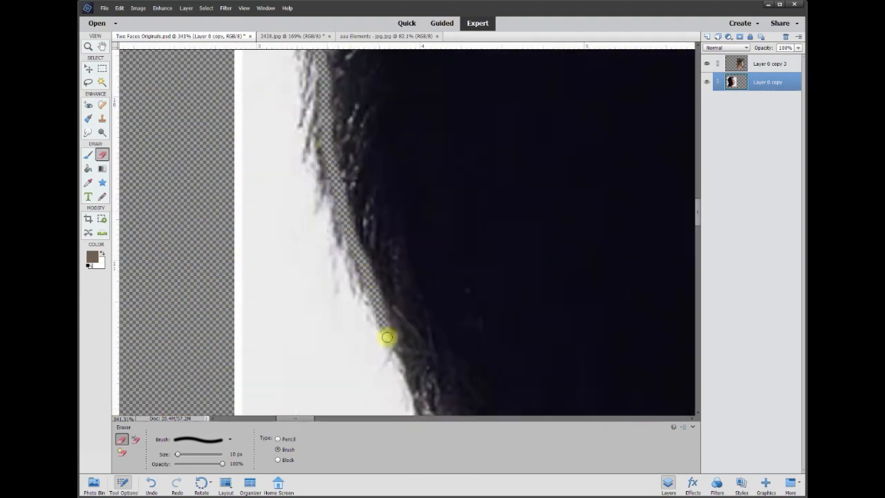
{"action": "left_click_drag", "start_coordinate": [484, 246], "coordinate": [546, 367]}
{"action": "left_click_drag", "start_coordinate": [553, 201], "coordinate": [602, 316]}
{"action": "left_click_drag", "start_coordinate": [607, 86], "coordinate": [591, 185]}
{"action": "left_click_drag", "start_coordinate": [563, 52], "coordinate": [461, 270]}
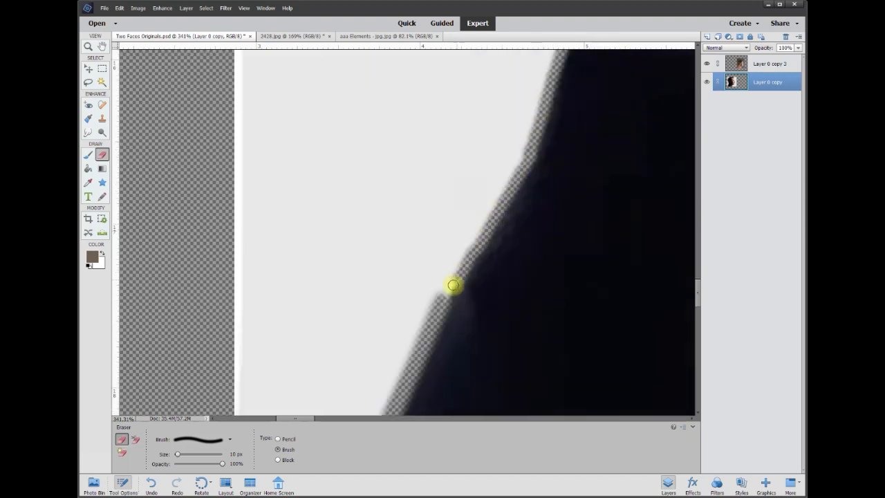
On Layer 0 copy 3, erase a 25 px band around the boy's hair and a 10 px band along his nose and lips.
{"action": "key", "text": "alt+bracketright"}
{"action": "left_click_drag", "start_coordinate": [332, 197], "coordinate": [156, 367]}
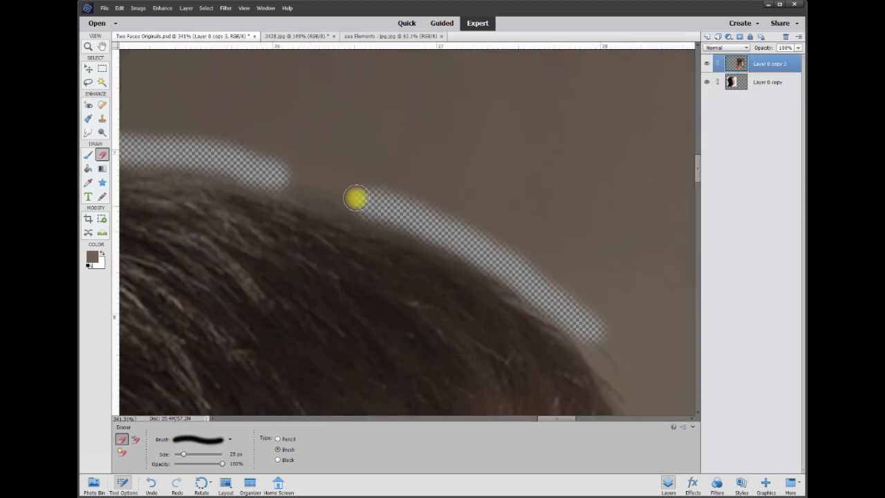
{"action": "left_click_drag", "start_coordinate": [567, 156], "coordinate": [557, 256]}
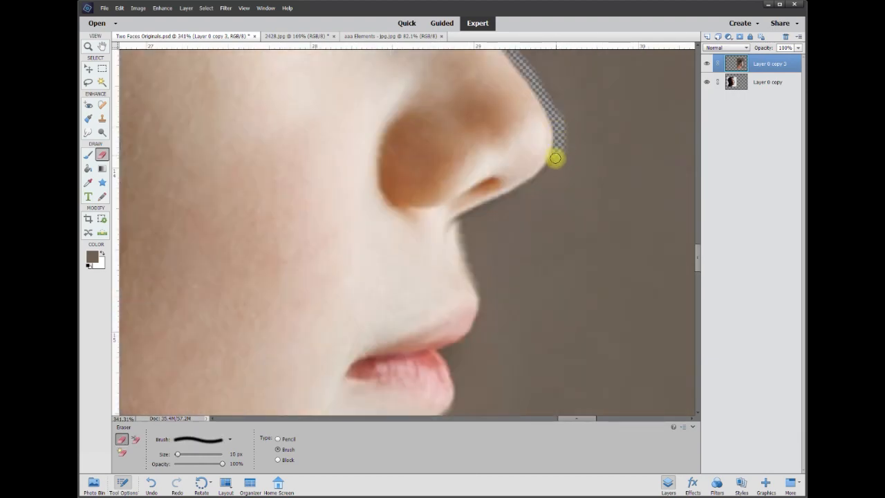
{"action": "mouse_move", "coordinate": [558, 158]}
{"action": "left_mouse_down"}
{"action": "mouse_move", "coordinate": [522, 193]}
{"action": "mouse_move", "coordinate": [462, 229]}
{"action": "left_mouse_up"}
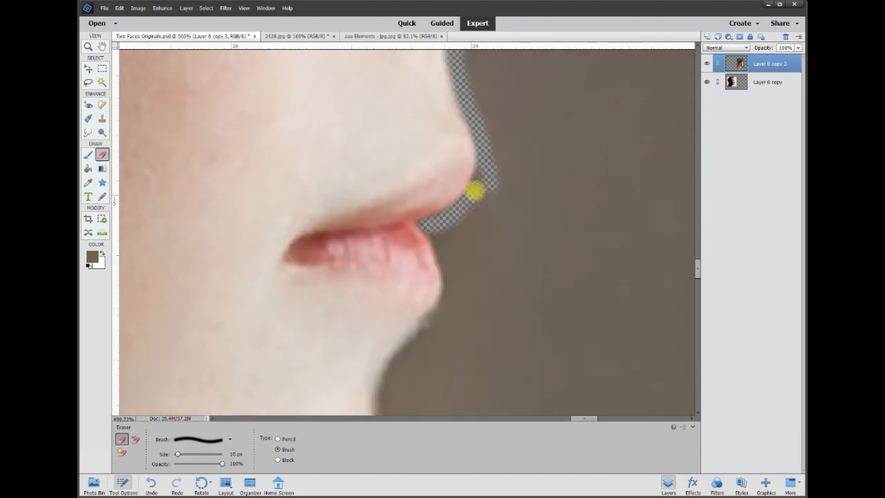
{"action": "mouse_move", "coordinate": [474, 192]}
{"action": "left_mouse_down"}
{"action": "mouse_move", "coordinate": [437, 235]}
{"action": "mouse_move", "coordinate": [439, 306]}
{"action": "left_mouse_up"}
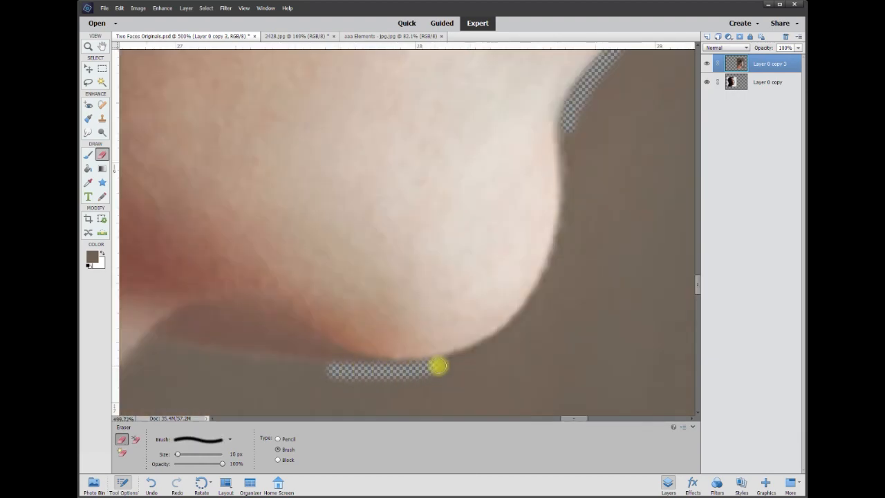
Erase a thin 10 px band along the boy's chin, the front of his neck and the orange shirt's front edge.
{"action": "mouse_move", "coordinate": [438, 362]}
{"action": "left_mouse_down"}
{"action": "mouse_move", "coordinate": [535, 299]}
{"action": "mouse_move", "coordinate": [567, 123]}
{"action": "left_mouse_up"}
{"action": "left_click_drag", "start_coordinate": [449, 206], "coordinate": [305, 279]}
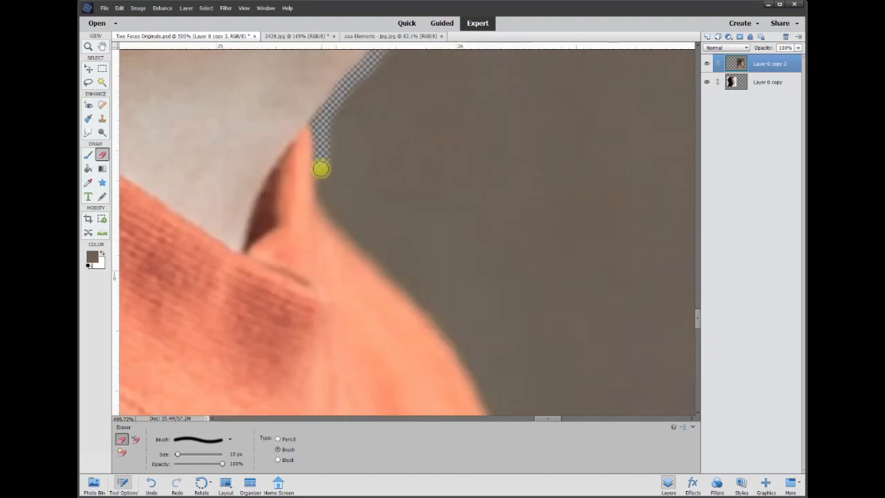
{"action": "left_click_drag", "start_coordinate": [495, 180], "coordinate": [514, 252]}
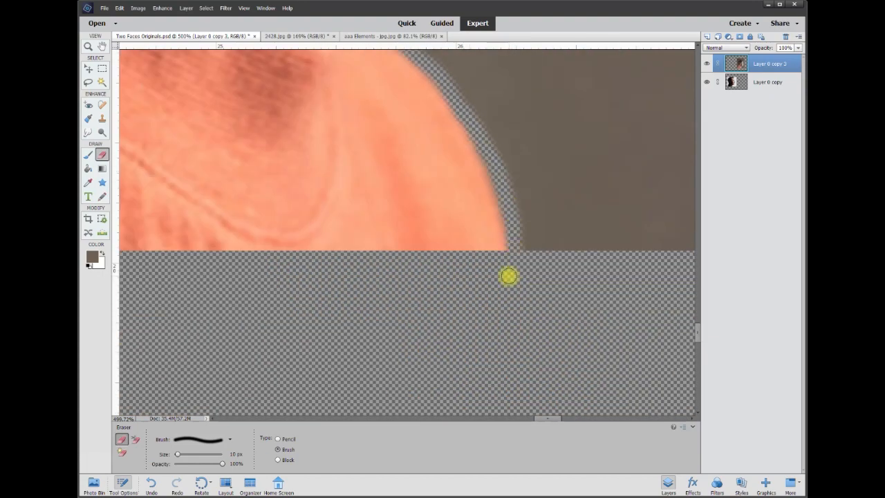
{"action": "scroll", "coordinate": [472, 237], "scroll_direction": "down", "scroll_amount": 10}
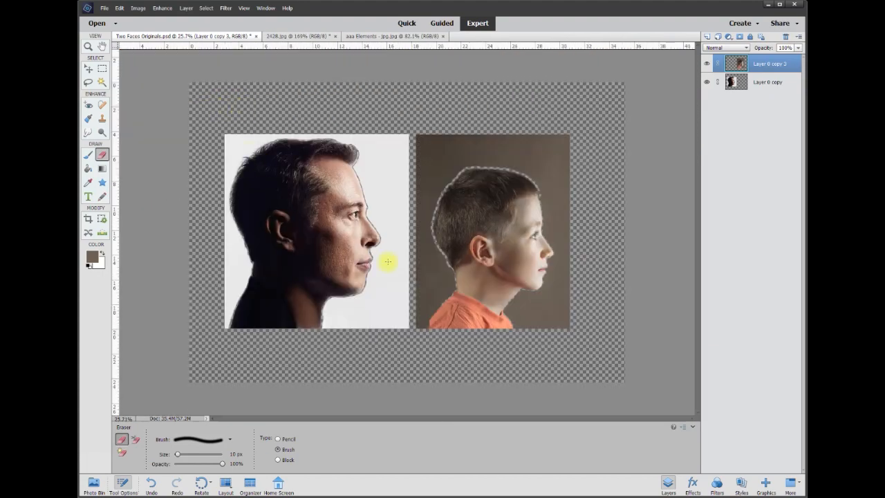
On Layer 0 copy, start a Polygonal Lasso selection of the white background, following the erased band from the man's shoulder up his neck.
{"action": "key", "text": "ctrl+equal"}
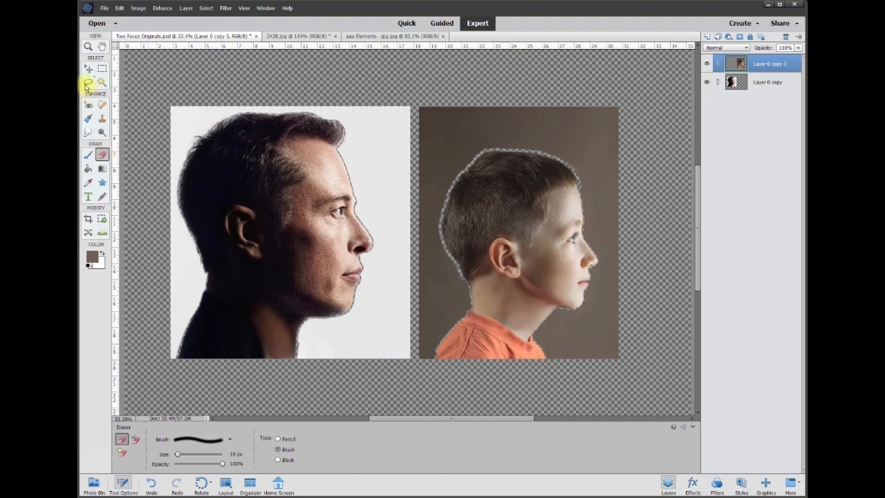
{"action": "left_click", "coordinate": [87, 84]}
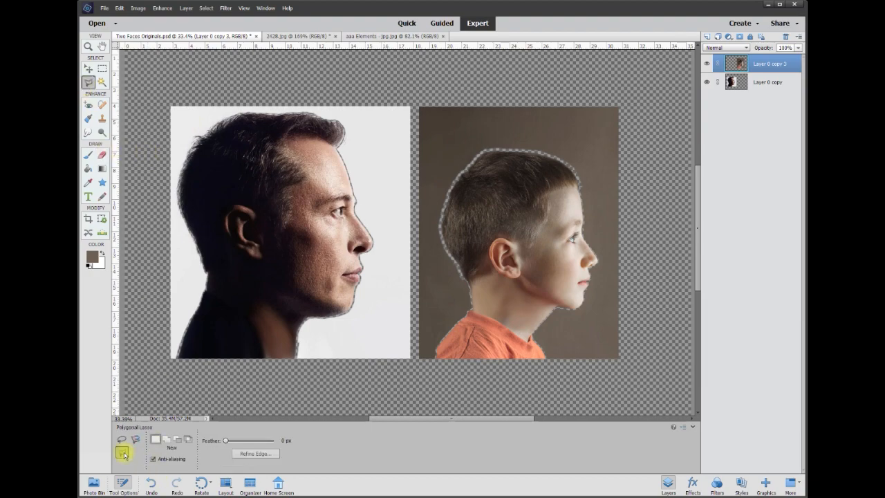
{"action": "scroll", "coordinate": [149, 353], "scroll_direction": "up", "scroll_amount": 4}
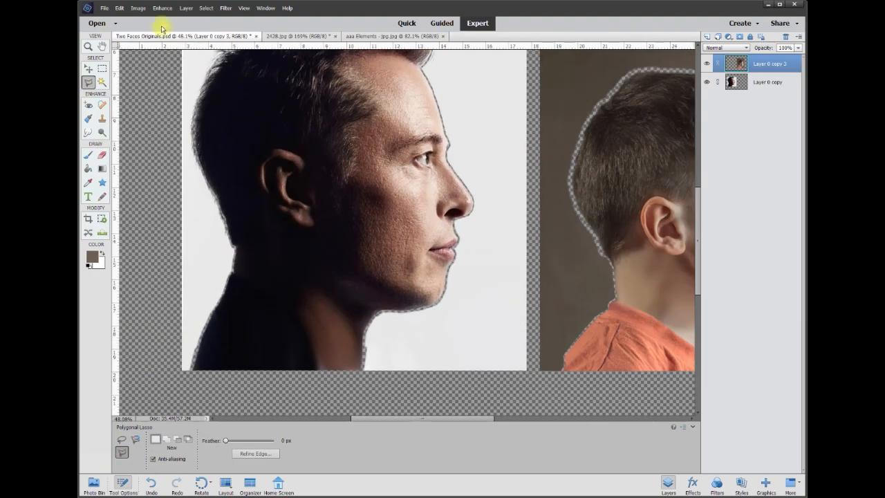
{"action": "scroll", "coordinate": [374, 366], "scroll_direction": "up", "scroll_amount": 1}
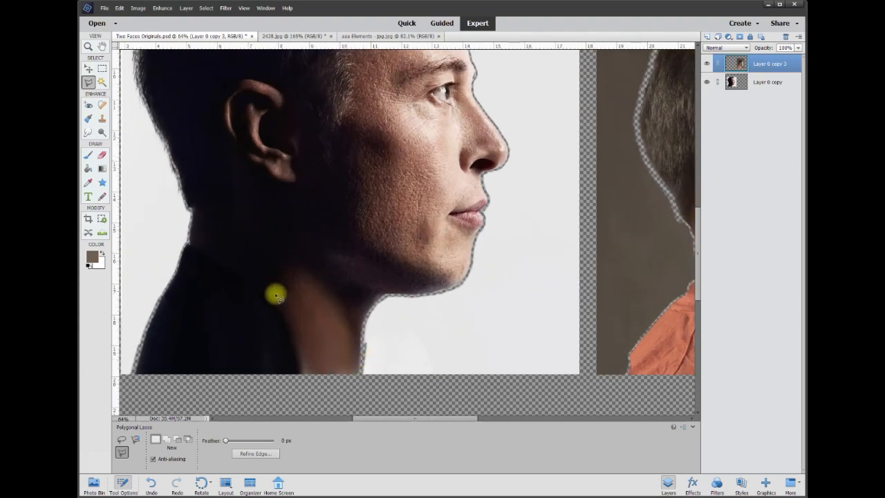
{"action": "scroll", "coordinate": [276, 297], "scroll_direction": "up", "scroll_amount": 2}
{"action": "left_click_drag", "start_coordinate": [447, 421], "coordinate": [407, 419]}
{"action": "left_click", "coordinate": [757, 82]}
{"action": "left_click", "coordinate": [259, 104]}
{"action": "scroll", "coordinate": [253, 275], "scroll_direction": "down", "scroll_amount": 3}
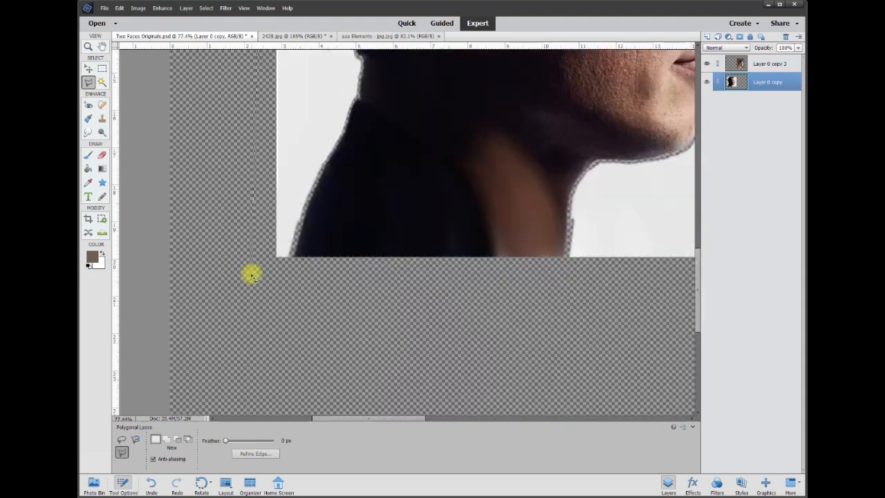
{"action": "key", "text": "ctrl+z"}
{"action": "scroll", "coordinate": [356, 158], "scroll_direction": "up", "scroll_amount": 3}
{"action": "scroll", "coordinate": [443, 193], "scroll_direction": "up", "scroll_amount": 2}
{"action": "scroll", "coordinate": [418, 187], "scroll_direction": "up", "scroll_amount": 1}
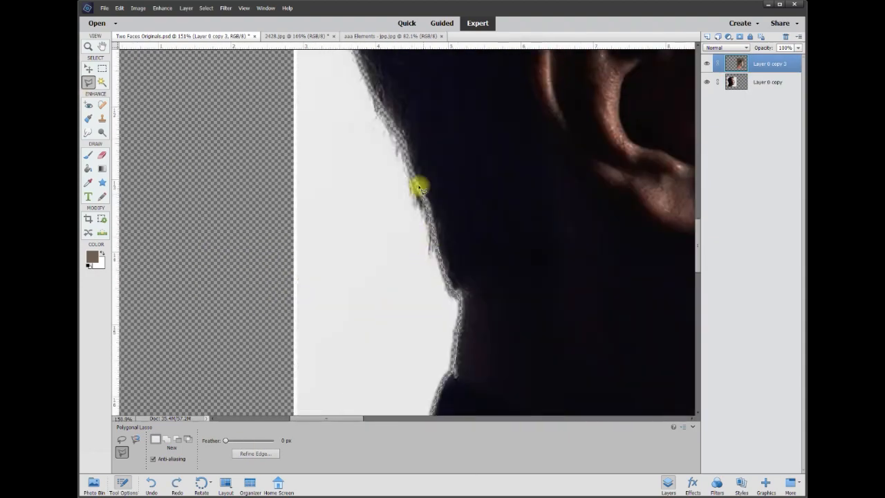
Continue the lasso over the man's hair and down his face and neck, close it around the white background, and delete that background.
{"action": "scroll", "coordinate": [418, 186], "scroll_direction": "up", "scroll_amount": 6}
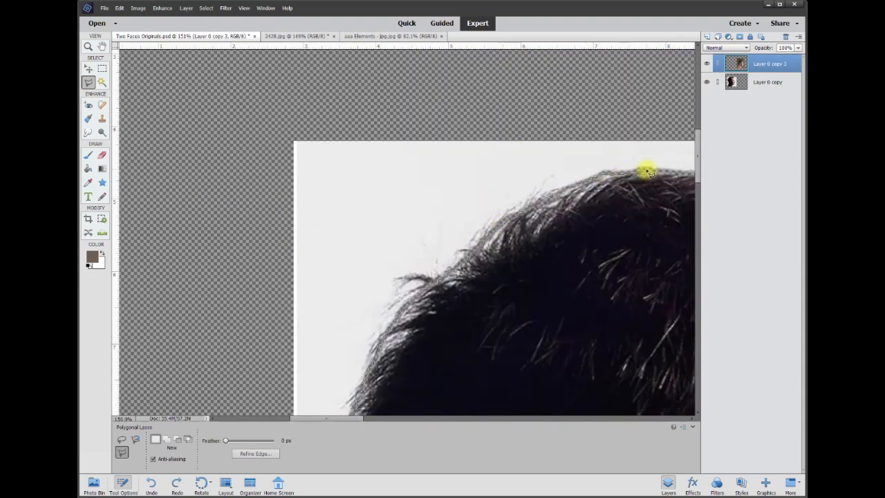
{"action": "scroll", "coordinate": [539, 172], "scroll_direction": "right", "scroll_amount": 5}
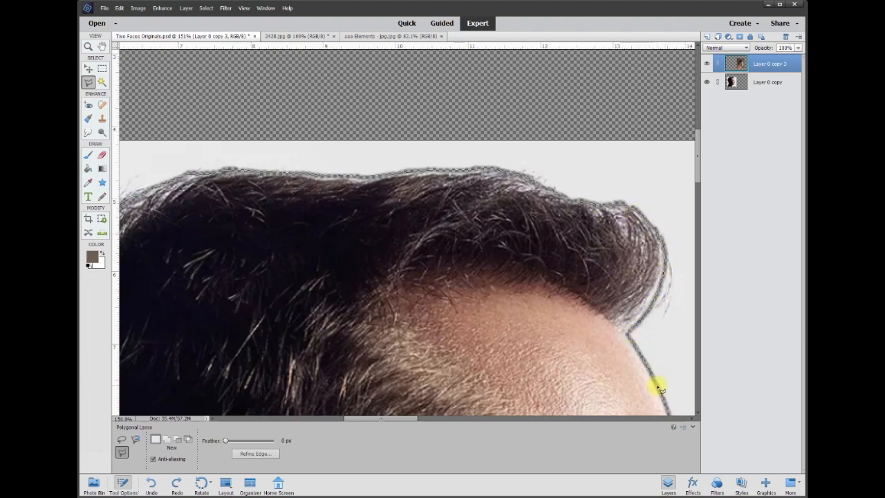
{"action": "scroll", "coordinate": [661, 389], "scroll_direction": "right", "scroll_amount": 2}
{"action": "scroll", "coordinate": [530, 316], "scroll_direction": "down", "scroll_amount": 7}
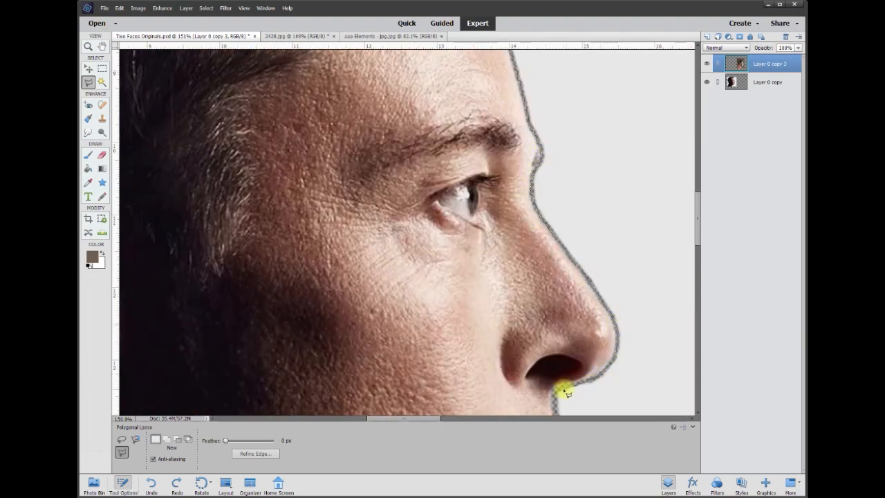
{"action": "scroll", "coordinate": [568, 359], "scroll_direction": "down", "scroll_amount": 5}
{"action": "scroll", "coordinate": [498, 359], "scroll_direction": "down", "scroll_amount": 4}
{"action": "scroll", "coordinate": [271, 373], "scroll_direction": "down", "scroll_amount": 6}
{"action": "scroll", "coordinate": [544, 252], "scroll_direction": "right", "scroll_amount": 3}
{"action": "scroll", "coordinate": [543, 250], "scroll_direction": "up", "scroll_amount": 15}
{"action": "scroll", "coordinate": [338, 186], "scroll_direction": "left", "scroll_amount": 15}
{"action": "scroll", "coordinate": [338, 186], "scroll_direction": "down", "scroll_amount": 15}
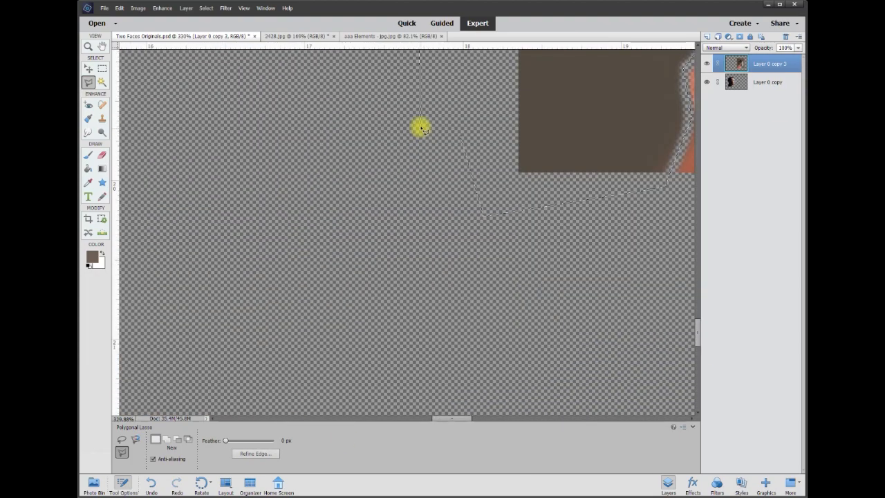
Complete the lasso selection around the boy's brown background on Layer 0 copy 3, delete the background, and deselect.
{"action": "left_click", "coordinate": [422, 128]}
{"action": "scroll", "coordinate": [421, 127], "scroll_direction": "down", "scroll_amount": 12}
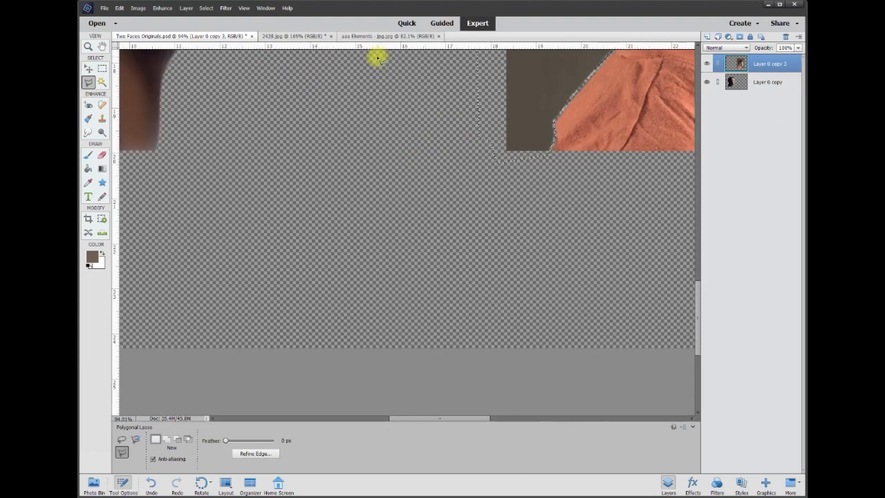
{"action": "scroll", "coordinate": [336, 198], "scroll_direction": "up", "scroll_amount": 3}
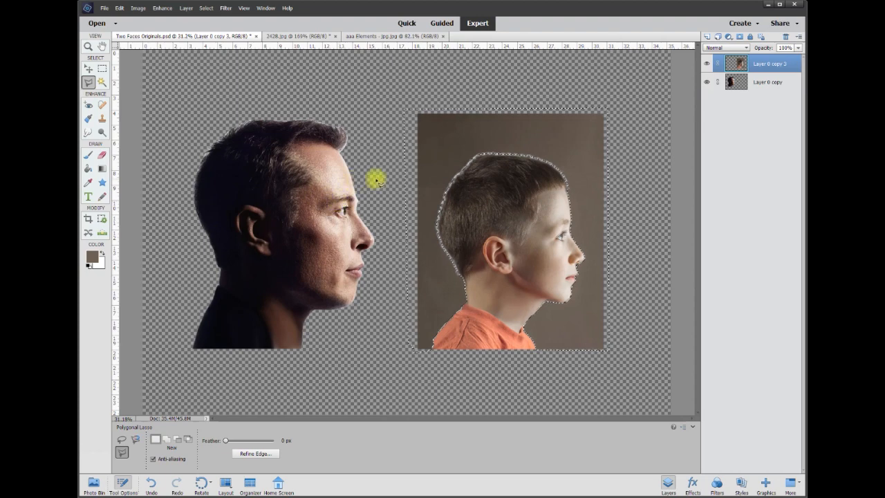
{"action": "key", "text": "Delete"}
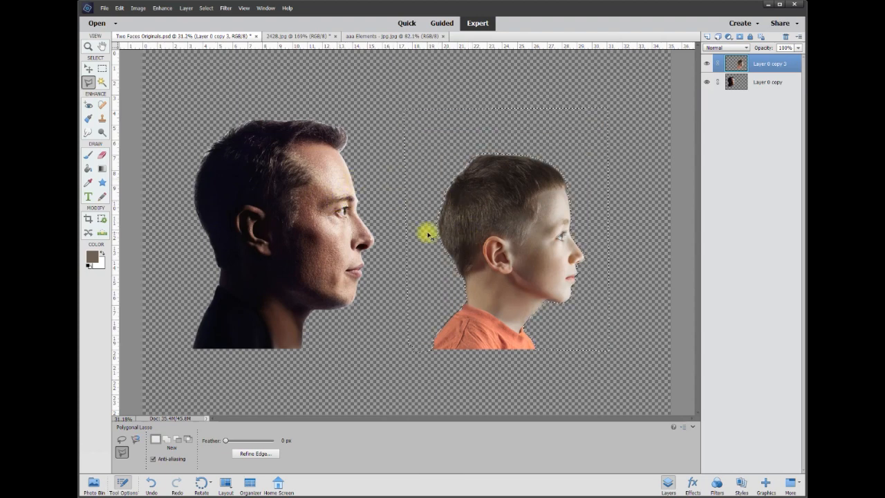
{"action": "key", "text": "ctrl+d"}
Move the boy cutout slightly closer to the man and the man cutout slightly toward the boy and downward.
{"action": "left_click", "coordinate": [88, 70]}
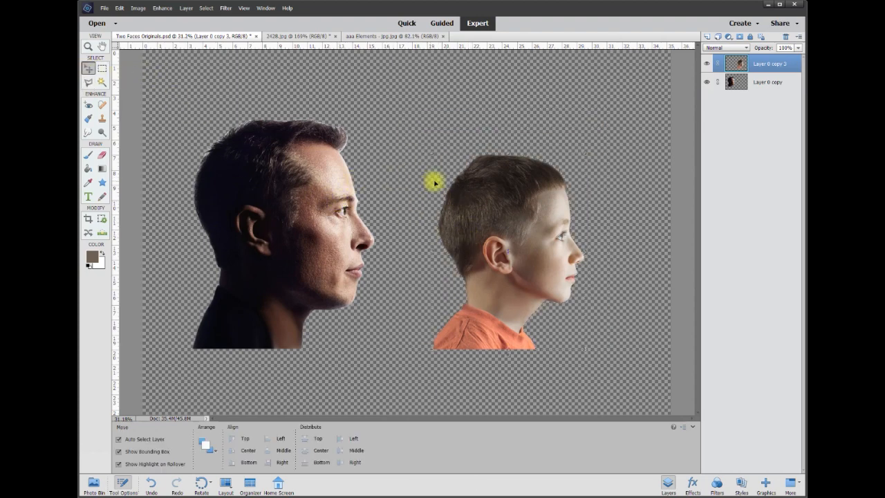
{"action": "left_click_drag", "start_coordinate": [461, 189], "coordinate": [477, 188]}
{"action": "left_click_drag", "start_coordinate": [322, 182], "coordinate": [346, 190]}
Add a new layer beneath both cutouts and fill it with solid black.
{"action": "left_click", "coordinate": [709, 39]}
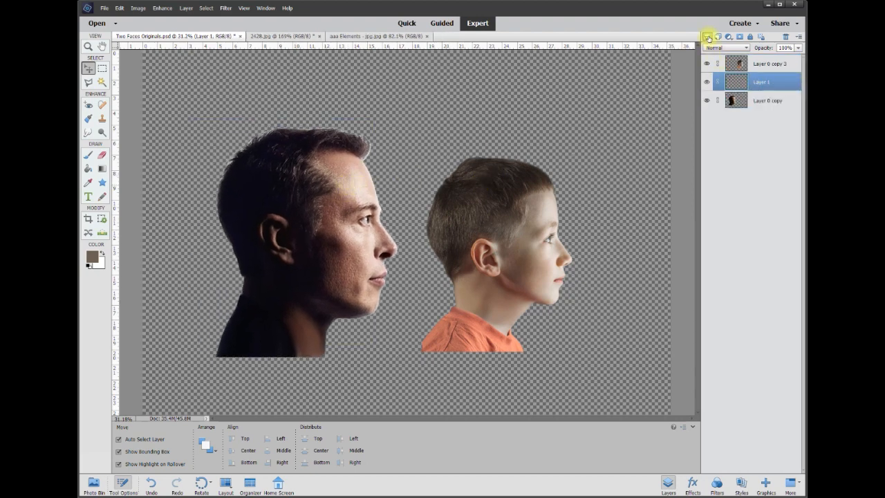
{"action": "mouse_move", "coordinate": [766, 84]}
{"action": "left_mouse_down"}
{"action": "mouse_move", "coordinate": [770, 122]}
{"action": "mouse_move", "coordinate": [757, 99]}
{"action": "left_mouse_up"}
{"action": "left_click", "coordinate": [91, 261]}
{"action": "left_click_drag", "start_coordinate": [415, 210], "coordinate": [380, 253]}
{"action": "left_click", "coordinate": [572, 116]}
{"action": "key", "text": "v"}
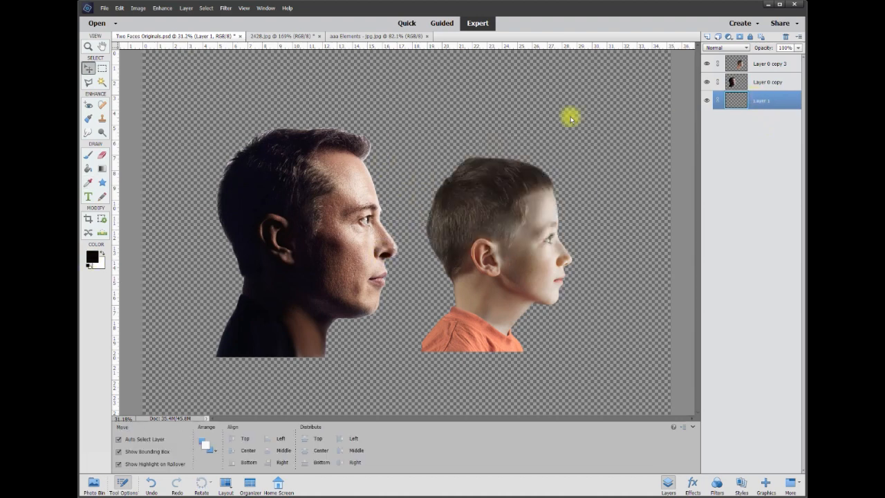
{"action": "left_click", "coordinate": [88, 168]}
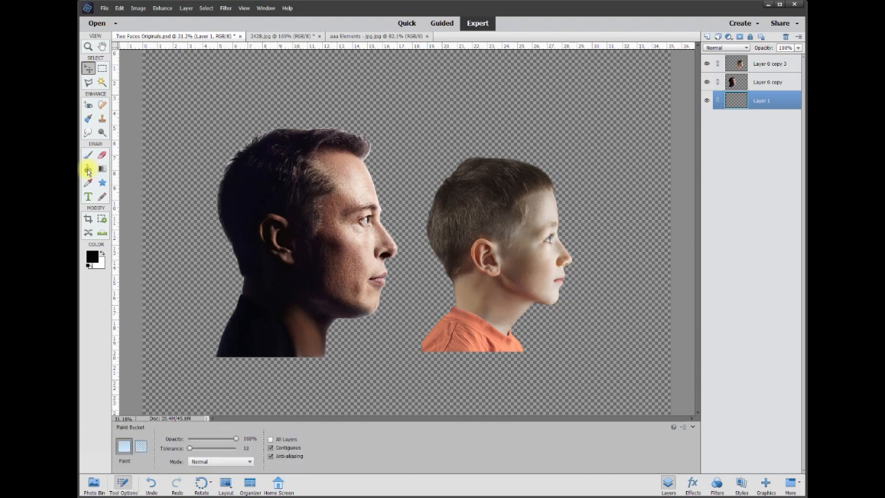
{"action": "left_click", "coordinate": [207, 151]}
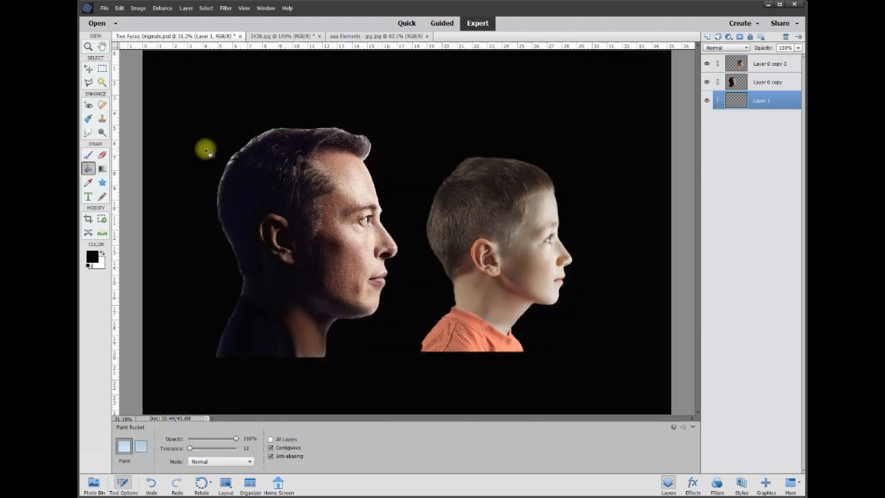
Move the man to the centre of the canvas and overlap him with the boy in front, both facing the same way.
{"action": "left_click", "coordinate": [96, 71]}
{"action": "left_click_drag", "start_coordinate": [296, 226], "coordinate": [434, 237]}
{"action": "left_click_drag", "start_coordinate": [495, 240], "coordinate": [387, 223]}
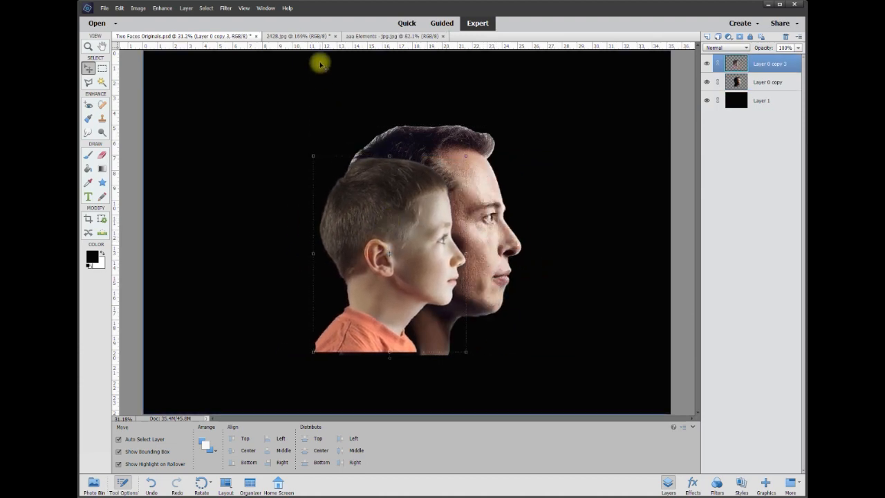
Compare the arrangement with the example image 2428.jpg and nudge the boy slightly downward in the composite.
{"action": "left_click", "coordinate": [300, 35]}
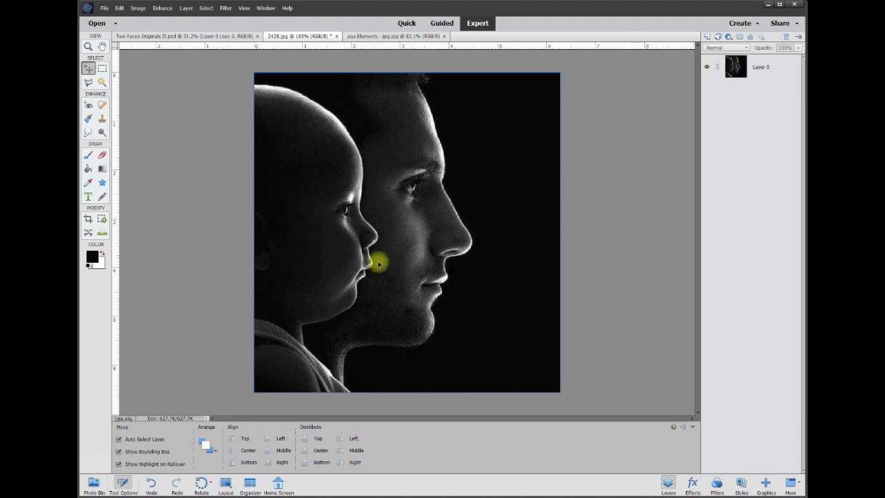
{"action": "left_click", "coordinate": [202, 38]}
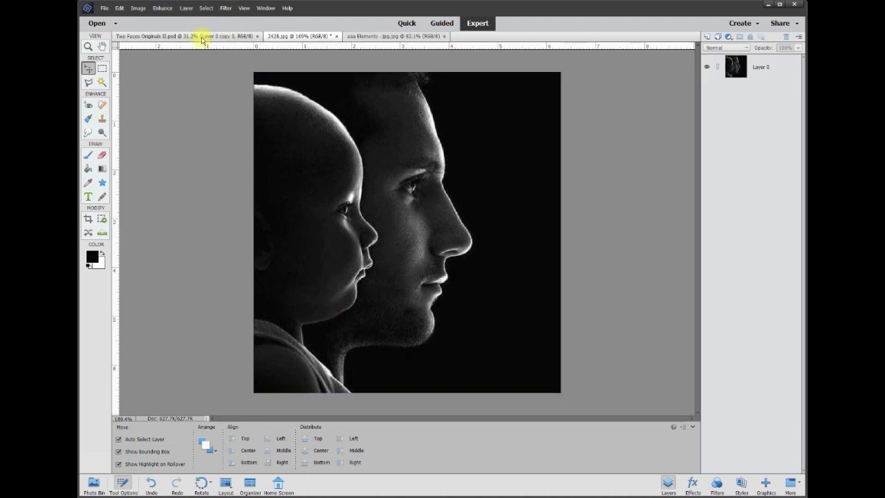
{"action": "left_click_drag", "start_coordinate": [379, 202], "coordinate": [381, 204]}
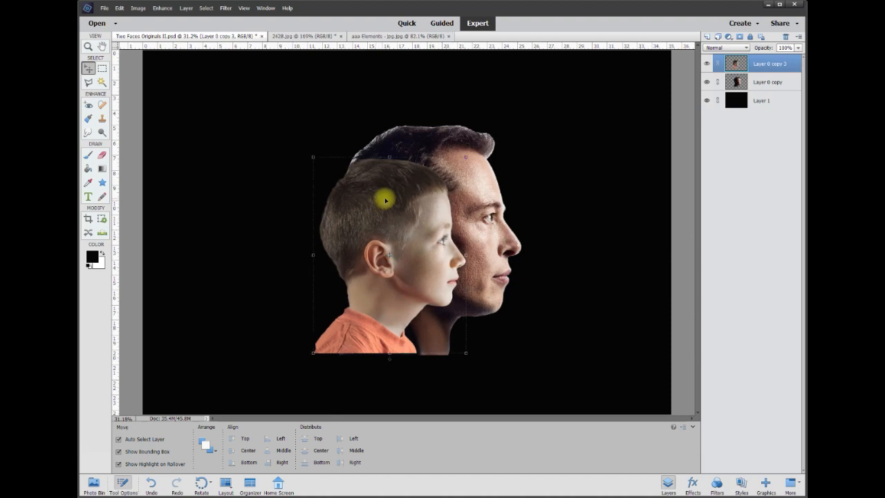
Desaturate the boy's layer to grayscale with Hue/Saturation by lowering the master Saturation.
{"action": "left_click", "coordinate": [163, 7]}
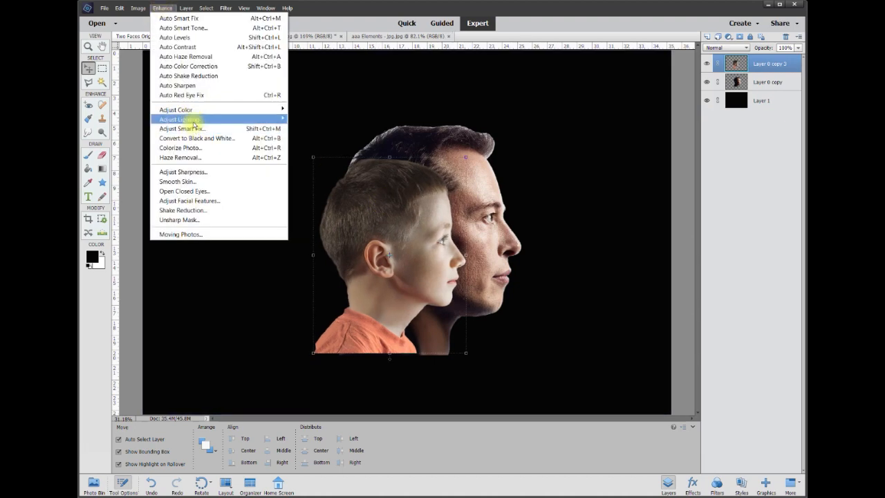
{"action": "mouse_move", "coordinate": [194, 112]}
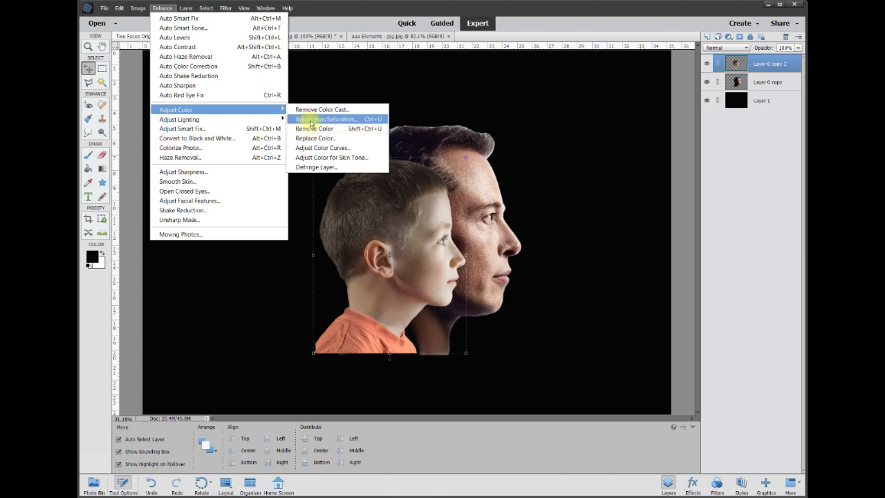
{"action": "key", "text": "Escape"}
{"action": "key", "text": "i"}
{"action": "key", "text": "ctrl+u"}
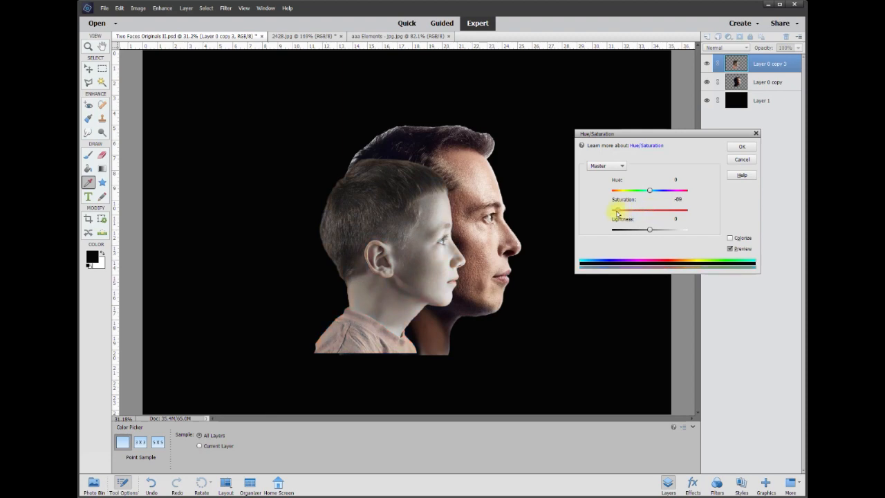
{"action": "left_click", "coordinate": [743, 145]}
{"action": "key", "text": "v"}
Desaturate the man's layer with Hue/Saturation, setting the master Saturation to -99.
{"action": "left_click", "coordinate": [487, 195]}
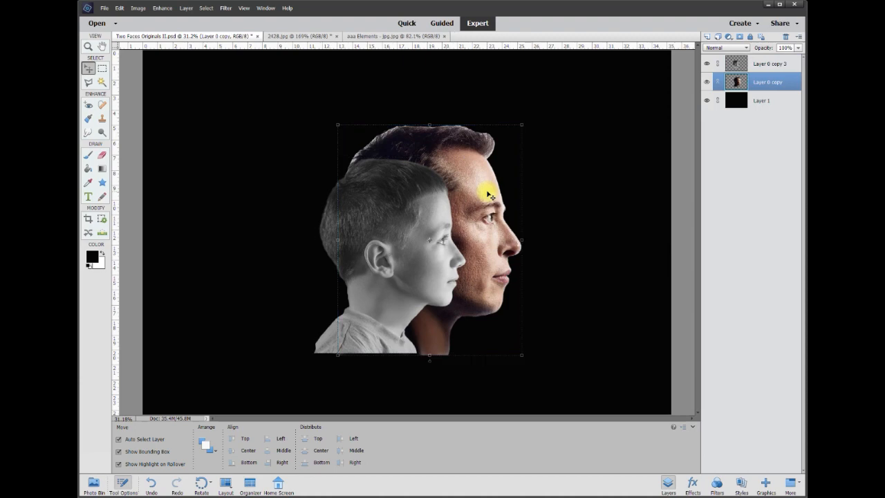
{"action": "left_click", "coordinate": [162, 8]}
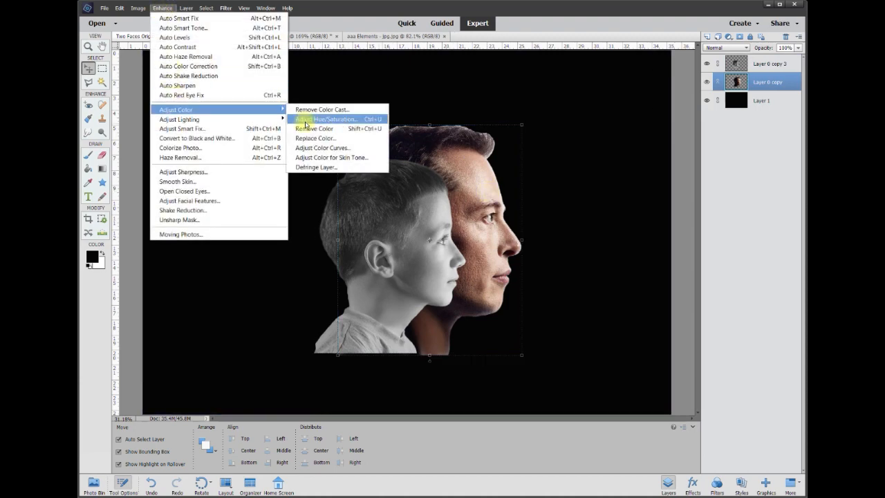
{"action": "left_click", "coordinate": [305, 122]}
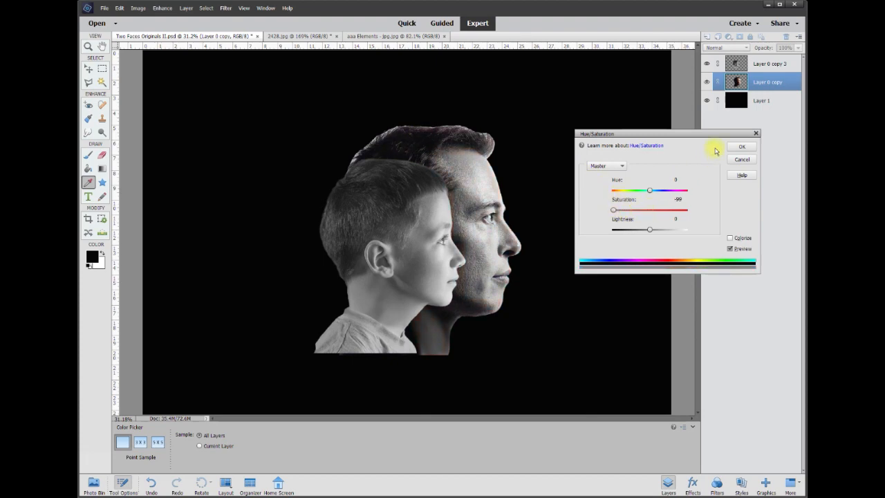
{"action": "left_click", "coordinate": [740, 148]}
{"action": "key", "text": "v"}
Reposition the boy slightly higher and closer to the man's face, using the example image 2428.jpg as a guide.
{"action": "mouse_move", "coordinate": [419, 224]}
{"action": "left_mouse_down"}
{"action": "mouse_move", "coordinate": [418, 251]}
{"action": "mouse_move", "coordinate": [417, 229]}
{"action": "mouse_move", "coordinate": [428, 236]}
{"action": "left_mouse_up"}
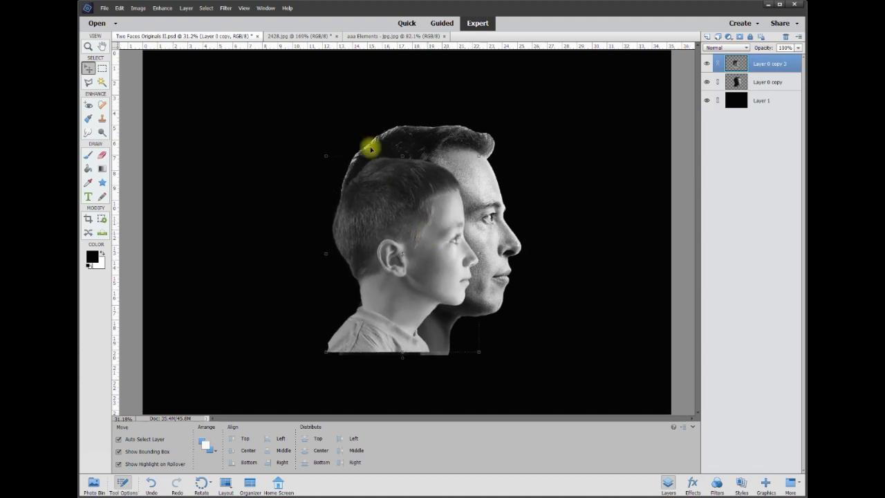
{"action": "left_click", "coordinate": [300, 37]}
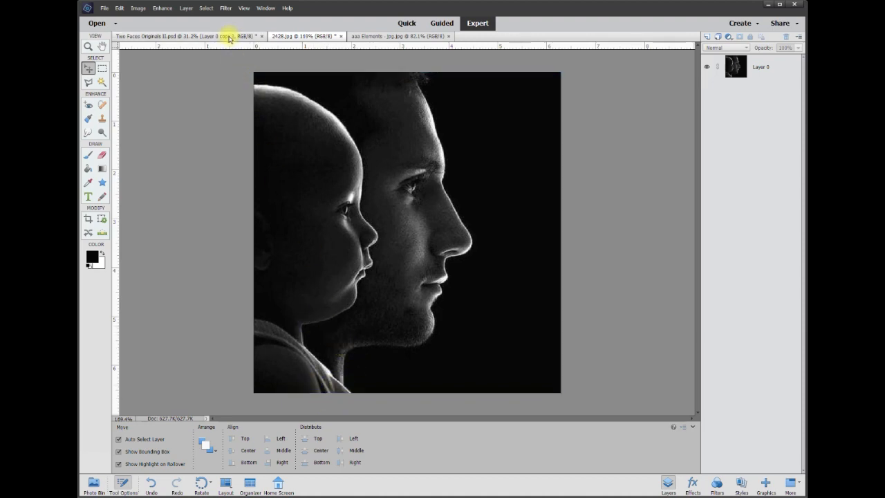
{"action": "left_click", "coordinate": [232, 38]}
{"action": "mouse_move", "coordinate": [424, 251]}
{"action": "left_mouse_down"}
{"action": "mouse_move", "coordinate": [436, 241]}
{"action": "mouse_move", "coordinate": [432, 253]}
{"action": "left_mouse_up"}
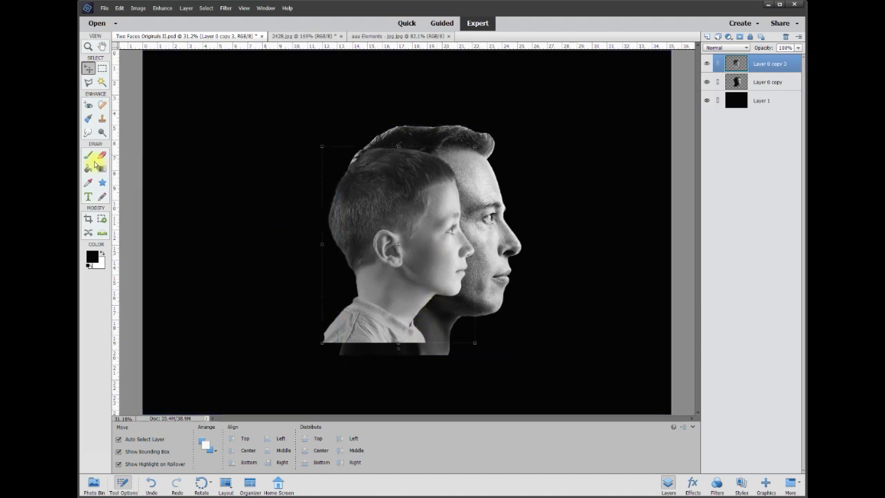
Smudge the lower edge of the boy's shirt downward with a 175 px brush at 50% strength to reach the man's neck base.
{"action": "left_click", "coordinate": [87, 134]}
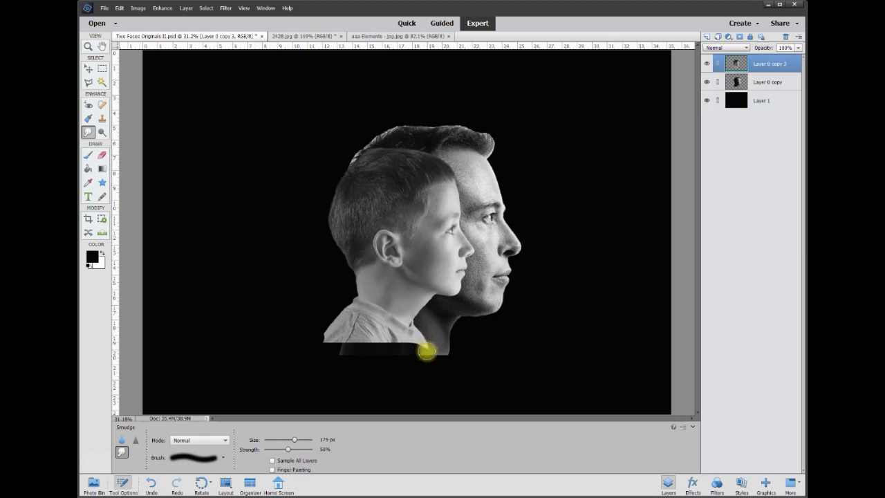
{"action": "left_click_drag", "start_coordinate": [430, 358], "coordinate": [419, 350]}
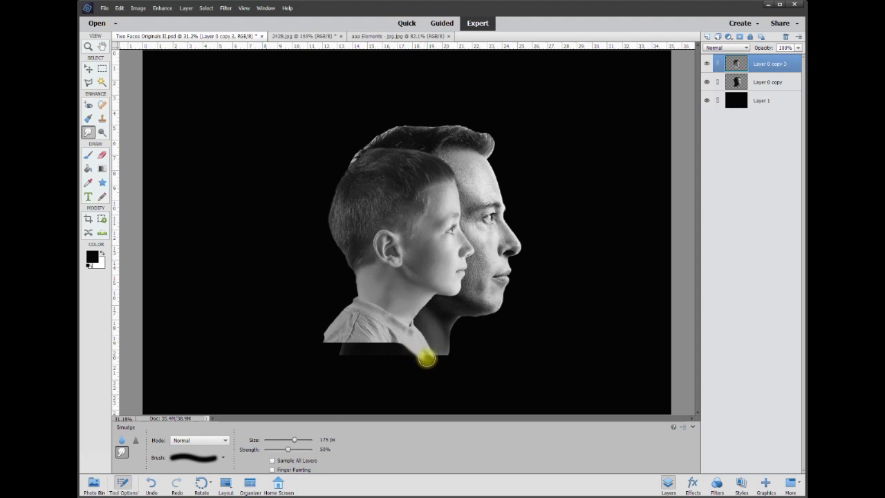
{"action": "mouse_move", "coordinate": [421, 355]}
{"action": "left_mouse_down"}
{"action": "mouse_move", "coordinate": [447, 363]}
{"action": "mouse_move", "coordinate": [381, 347]}
{"action": "mouse_move", "coordinate": [343, 345]}
{"action": "mouse_move", "coordinate": [342, 354]}
{"action": "mouse_move", "coordinate": [349, 343]}
{"action": "mouse_move", "coordinate": [341, 359]}
{"action": "mouse_move", "coordinate": [342, 337]}
{"action": "mouse_move", "coordinate": [318, 351]}
{"action": "mouse_move", "coordinate": [329, 339]}
{"action": "mouse_move", "coordinate": [335, 348]}
{"action": "mouse_move", "coordinate": [368, 344]}
{"action": "mouse_move", "coordinate": [361, 355]}
{"action": "mouse_move", "coordinate": [353, 351]}
{"action": "mouse_move", "coordinate": [430, 357]}
{"action": "left_mouse_up"}
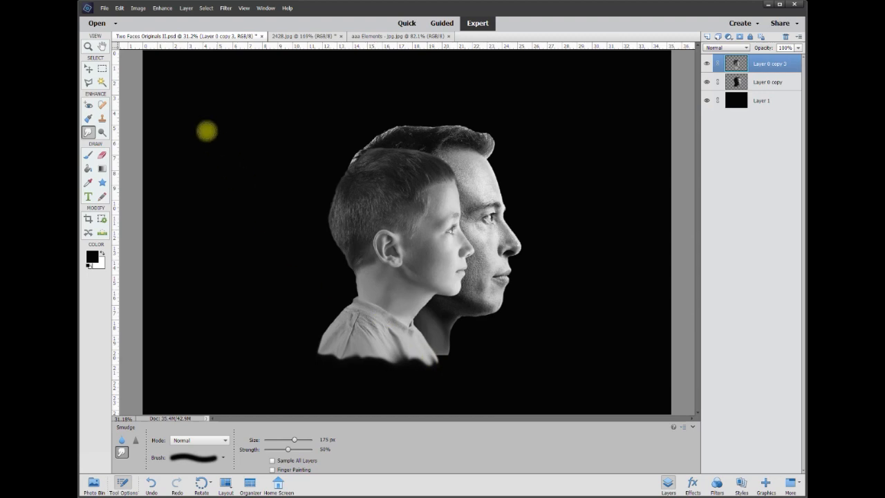
Select a rectangle just below the base of the man's neck and delete the smudged shirt overhang to leave a straight edge.
{"action": "left_click", "coordinate": [101, 68]}
{"action": "left_click_drag", "start_coordinate": [295, 397], "coordinate": [463, 358]}
{"action": "key", "text": "Delete"}
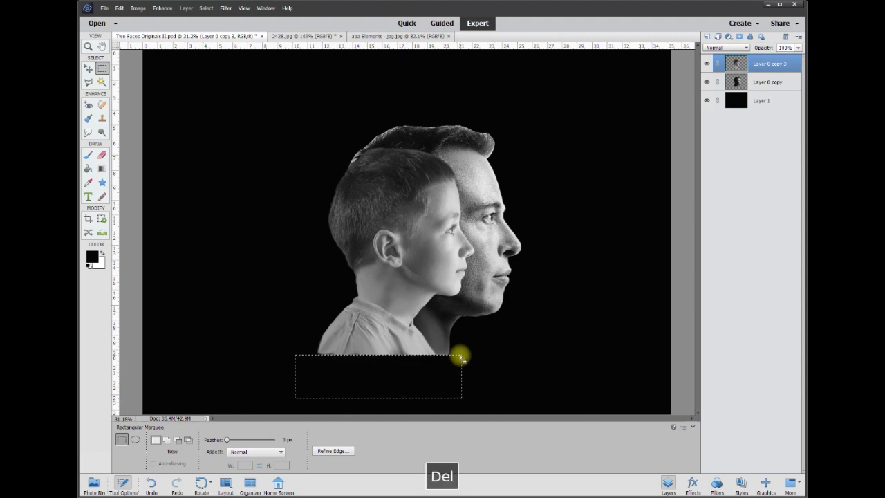
Deselect the cleared area and examine the rim lighting on both profiles in the example image 2428.jpg.
{"action": "key", "text": "ctrl+d"}
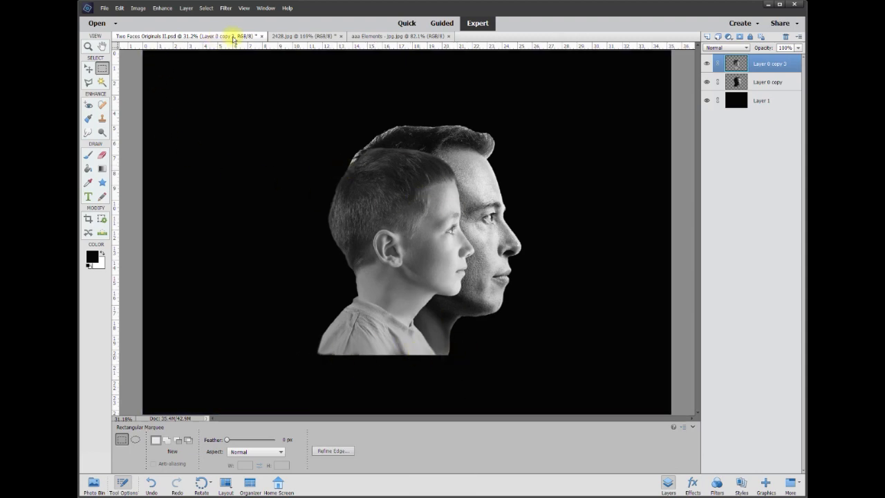
{"action": "left_click", "coordinate": [295, 37]}
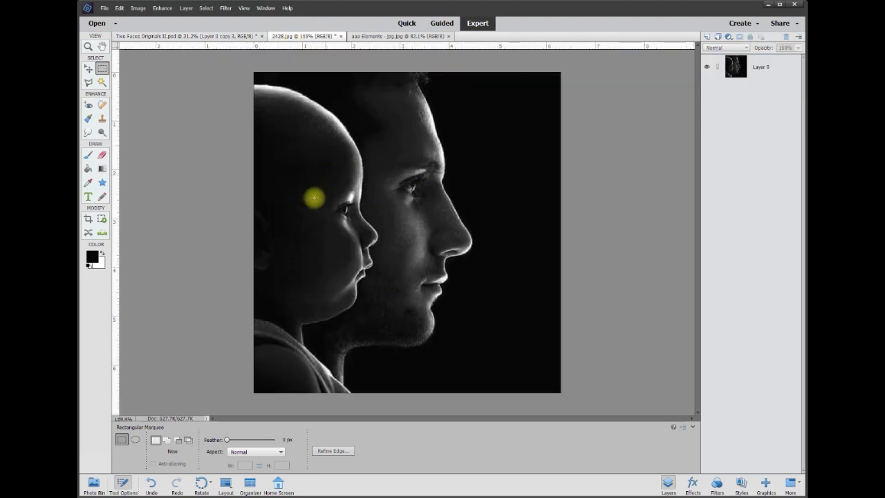
{"action": "key", "text": "v"}
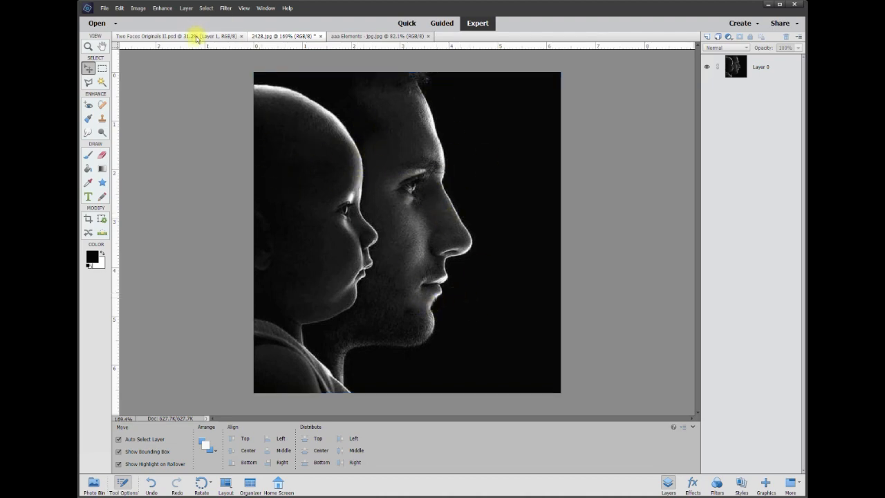
{"action": "left_click", "coordinate": [198, 36]}
Duplicate the man's layer within the two-faces document, keeping the default name Layer 0 copy 2.
{"action": "left_click", "coordinate": [480, 174]}
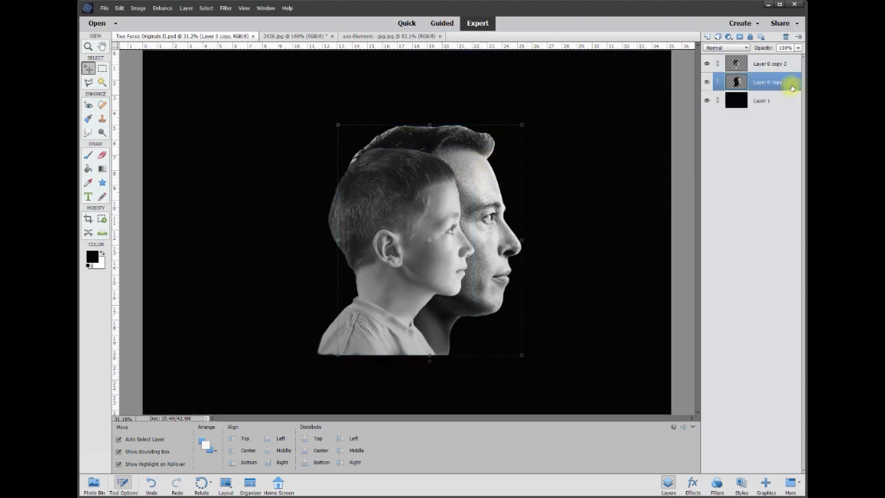
{"action": "right_click", "coordinate": [769, 85]}
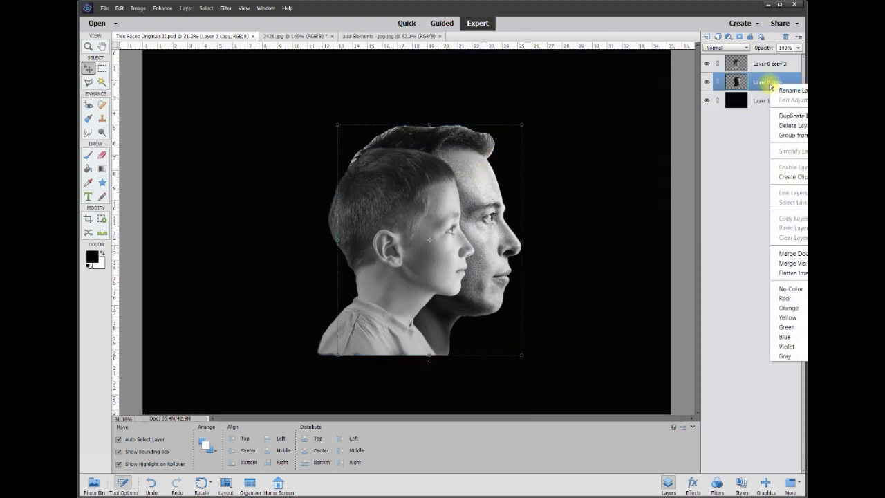
{"action": "left_click", "coordinate": [783, 118]}
{"action": "left_click", "coordinate": [567, 143]}
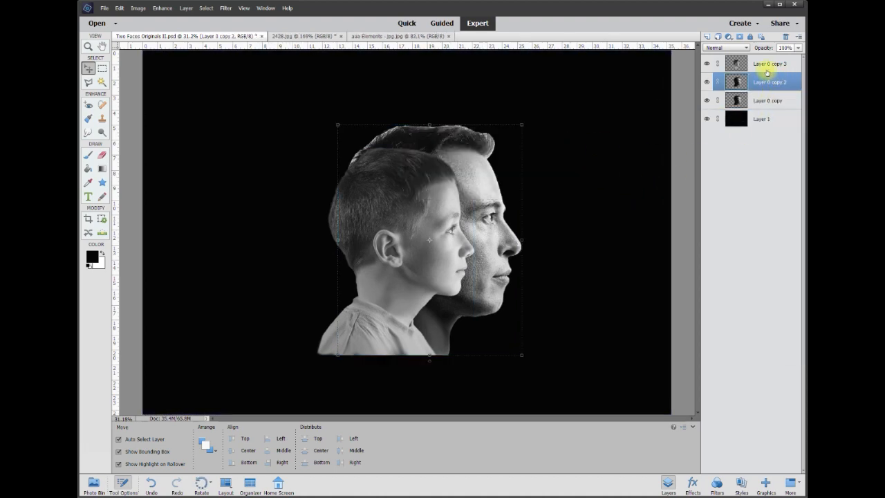
Duplicate the boy's layer within the same document, keeping the default name Layer 0 copy 4.
{"action": "left_click", "coordinate": [743, 66]}
{"action": "left_click", "coordinate": [708, 64]}
{"action": "left_click", "coordinate": [708, 64]}
{"action": "right_click", "coordinate": [761, 69]}
{"action": "left_click", "coordinate": [788, 100]}
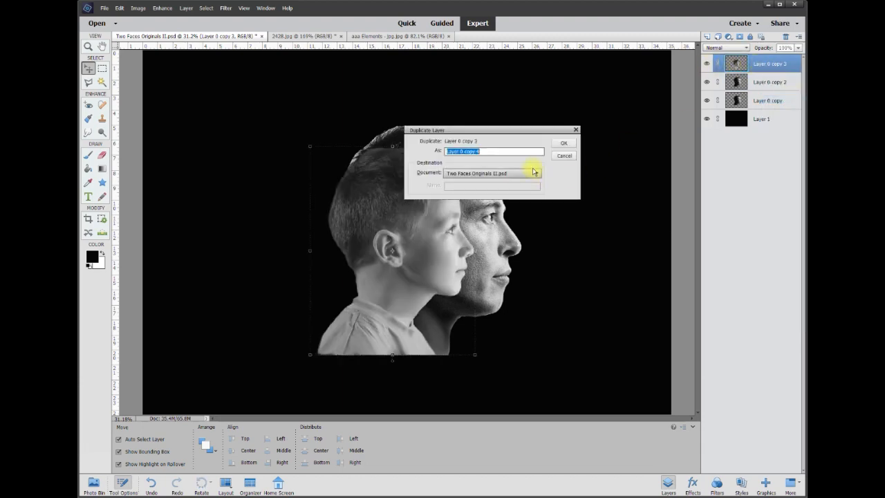
{"action": "left_click", "coordinate": [565, 142]}
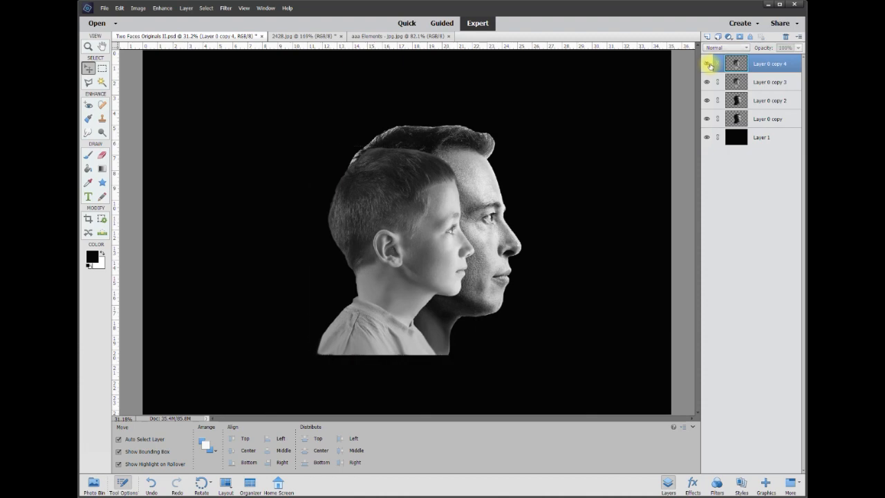
Hide both boy layers and the upper man copy, and make the lower man layer, Layer 0 copy, active.
{"action": "left_click", "coordinate": [707, 83]}
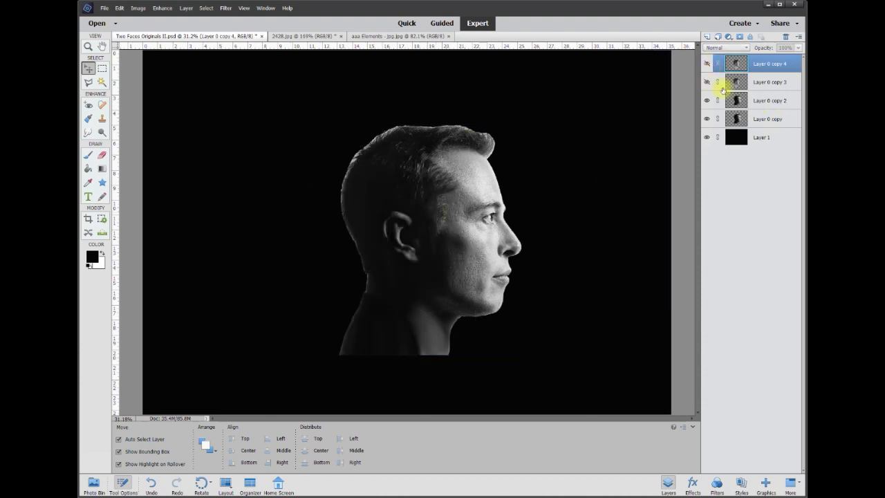
{"action": "left_click", "coordinate": [712, 120]}
{"action": "left_click", "coordinate": [710, 121]}
{"action": "left_click", "coordinate": [764, 121]}
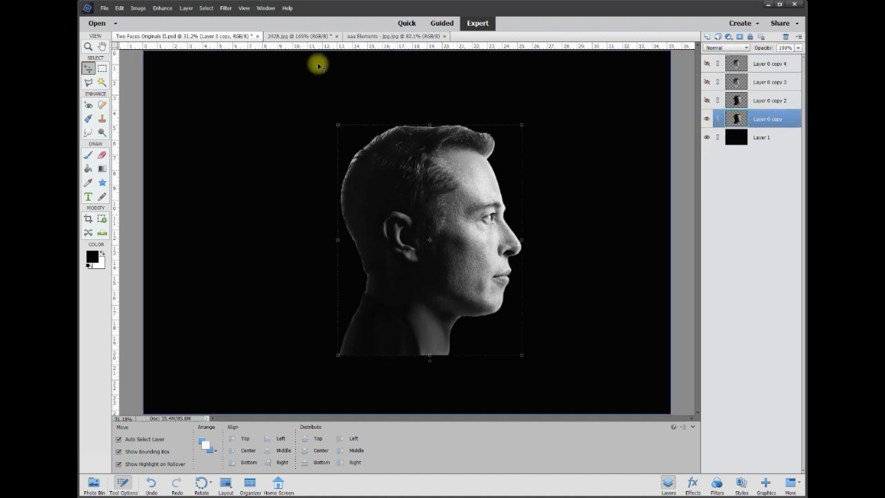
Brighten the lower man layer with Brightness/Contrast and compare it with the upper man copy.
{"action": "left_click", "coordinate": [154, 10]}
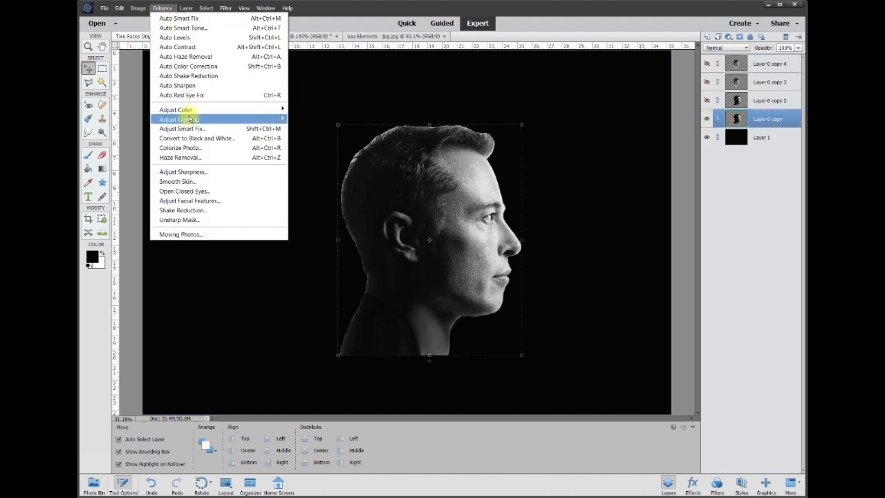
{"action": "mouse_move", "coordinate": [192, 121]}
{"action": "left_click", "coordinate": [292, 132]}
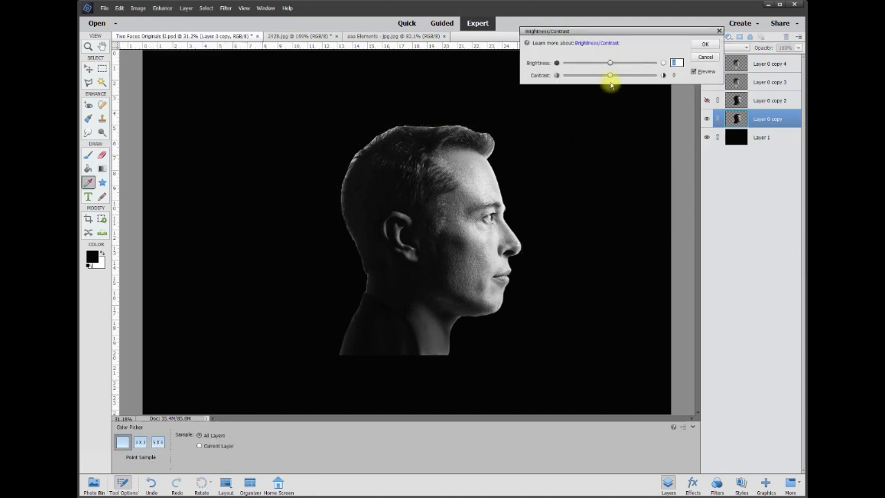
{"action": "left_click_drag", "start_coordinate": [612, 67], "coordinate": [627, 65]}
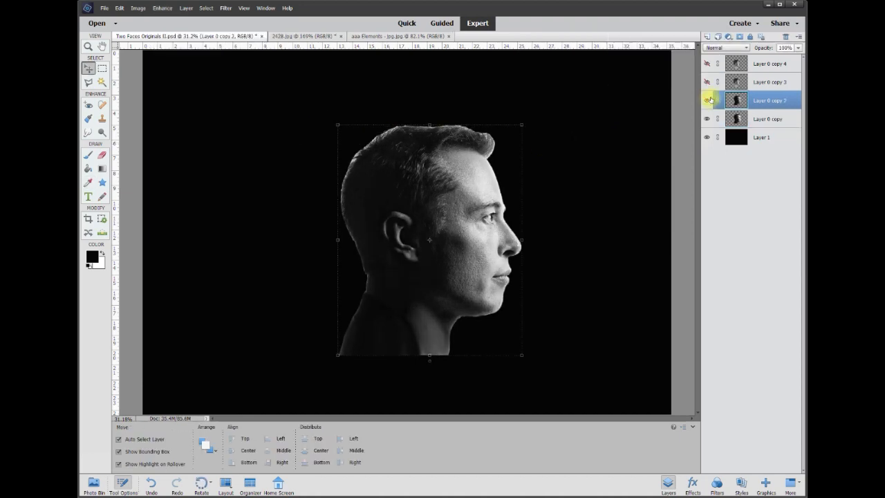
{"action": "left_click", "coordinate": [707, 100]}
{"action": "left_click", "coordinate": [707, 100]}
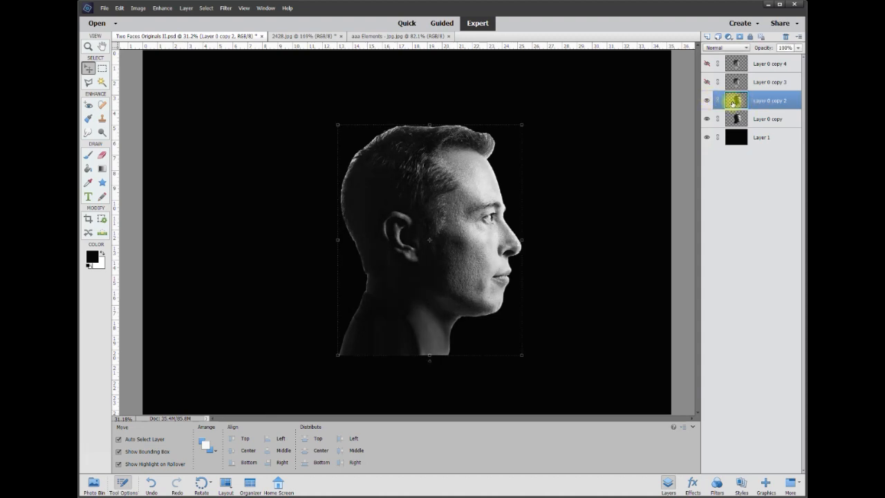
Darken the upper man copy, Layer 0 copy 2, by lowering its Brightness in Brightness/Contrast.
{"action": "left_click", "coordinate": [165, 9]}
{"action": "mouse_move", "coordinate": [195, 120]}
{"action": "left_click", "coordinate": [304, 128]}
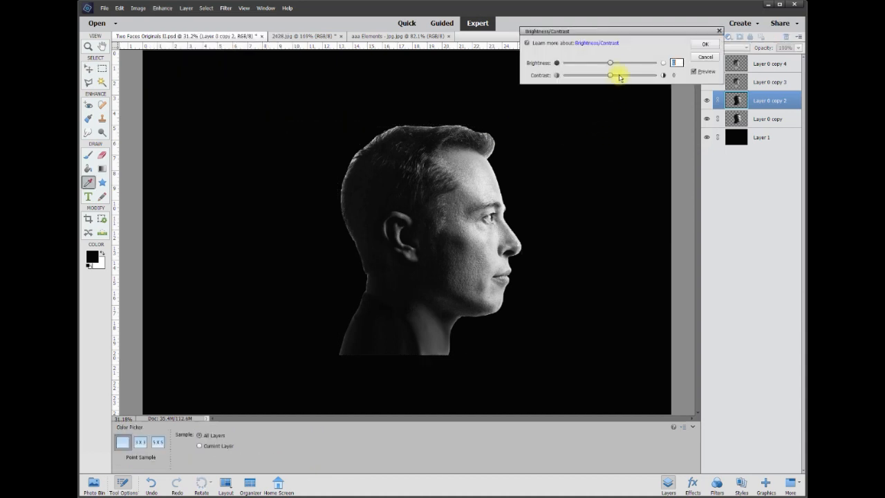
{"action": "left_click_drag", "start_coordinate": [610, 65], "coordinate": [583, 65]}
{"action": "left_click", "coordinate": [706, 45]}
{"action": "key", "text": "v"}
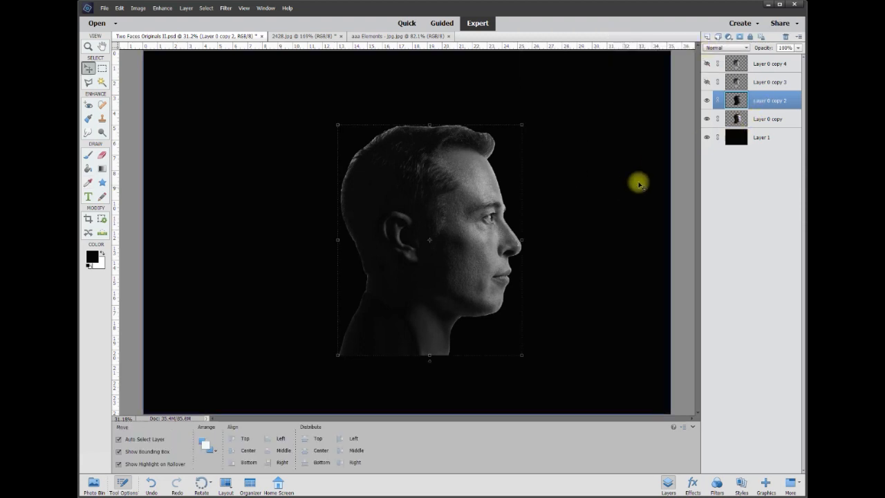
Erase along the front edge of the darkened man copy with a soft 500 px brush to expose the brighter layer beneath.
{"action": "left_click", "coordinate": [102, 155]}
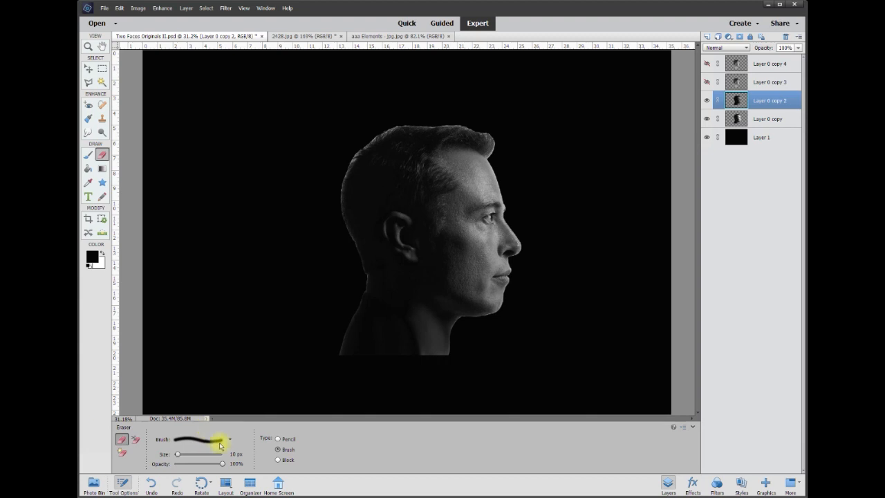
{"action": "left_click", "coordinate": [229, 440]}
{"action": "left_click", "coordinate": [222, 423]}
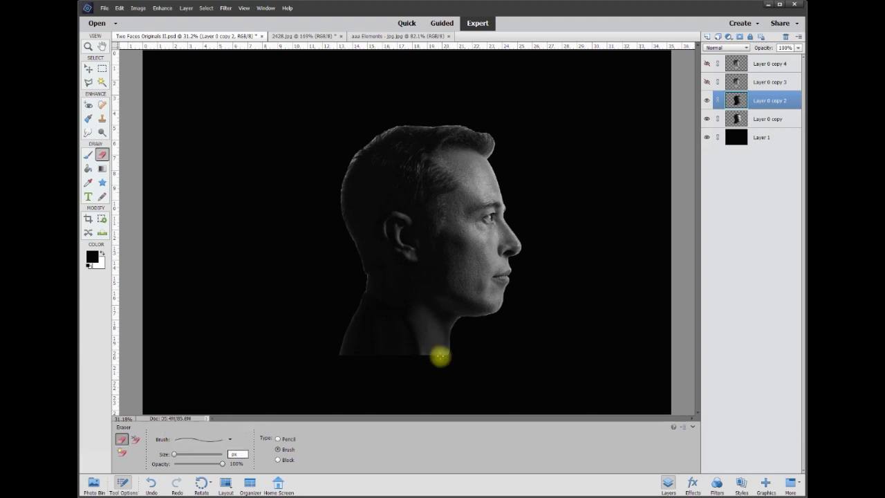
{"action": "type", "text": "500"}
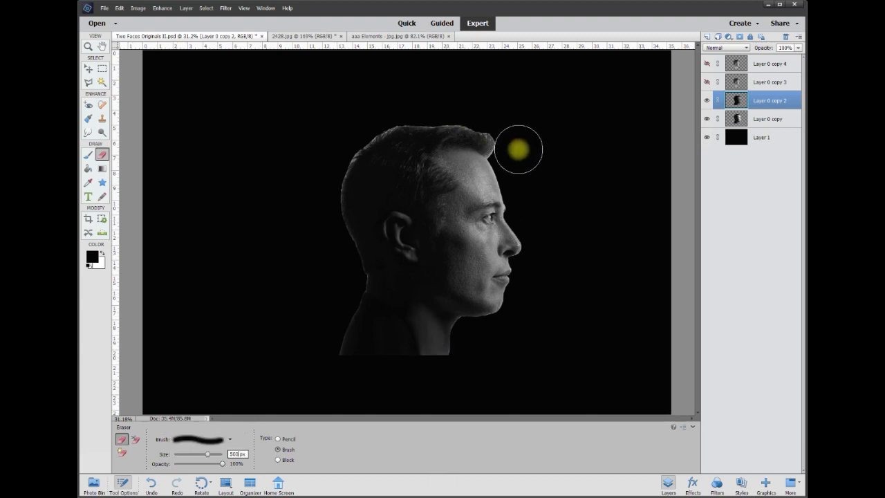
{"action": "left_click", "coordinate": [442, 102]}
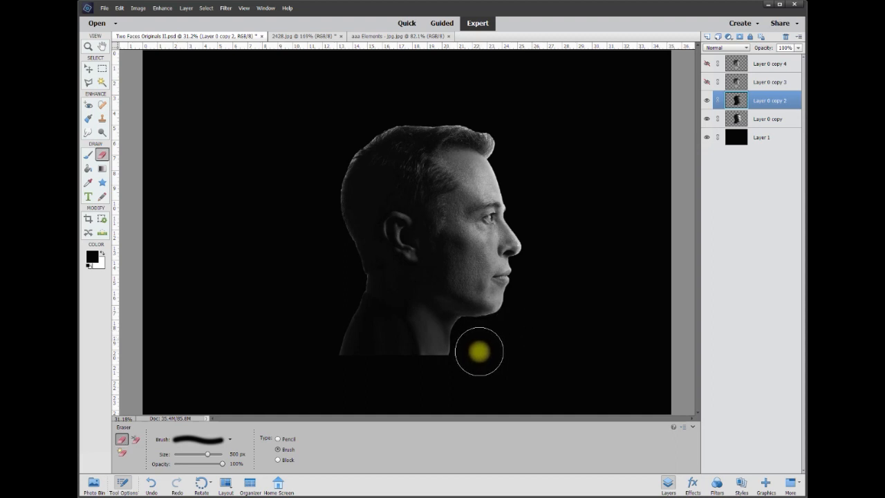
{"action": "left_click", "coordinate": [707, 101]}
{"action": "left_click", "coordinate": [707, 102]}
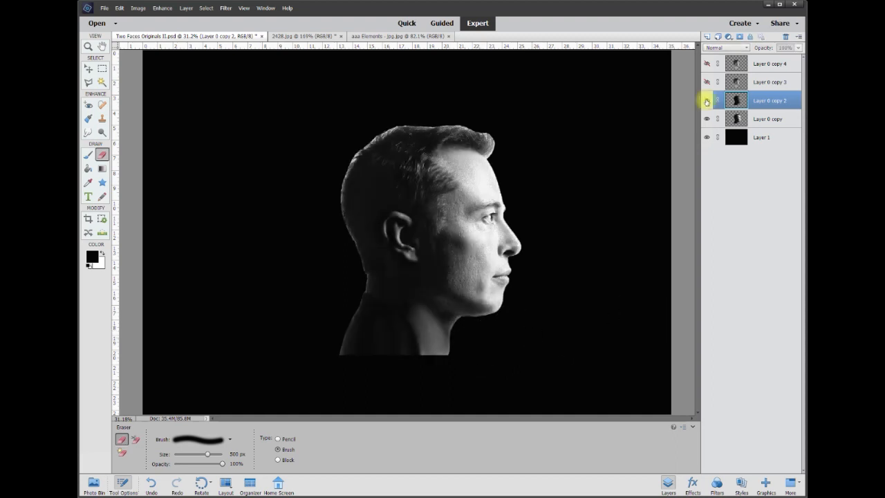
{"action": "left_click", "coordinate": [707, 102]}
{"action": "left_click", "coordinate": [706, 101]}
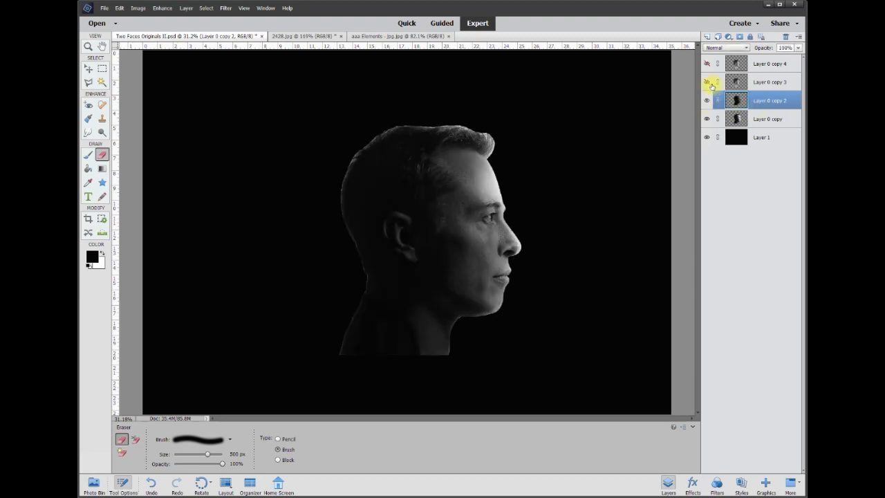
Show the lower boy layer, Layer 0 copy 3, and adjust its lighting with Brightness/Contrast.
{"action": "left_click", "coordinate": [708, 83]}
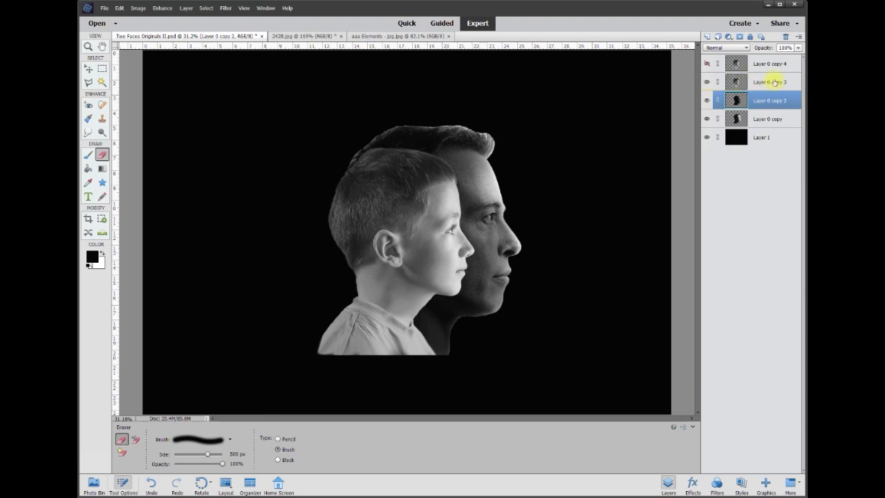
{"action": "left_click", "coordinate": [163, 9]}
{"action": "mouse_move", "coordinate": [192, 117]}
{"action": "left_click", "coordinate": [322, 128]}
{"action": "mouse_move", "coordinate": [609, 62]}
{"action": "left_mouse_down"}
{"action": "mouse_move", "coordinate": [587, 64]}
{"action": "mouse_move", "coordinate": [604, 63]}
{"action": "left_mouse_up"}
{"action": "left_click_drag", "start_coordinate": [610, 75], "coordinate": [595, 76]}
{"action": "left_click", "coordinate": [705, 44]}
Darken the upper boy copy, Layer 0 copy 4, with Brightness/Contrast, setting Brightness to -150, and compare it with the original.
{"action": "left_click", "coordinate": [767, 63]}
{"action": "left_click", "coordinate": [162, 8]}
{"action": "mouse_move", "coordinate": [192, 118]}
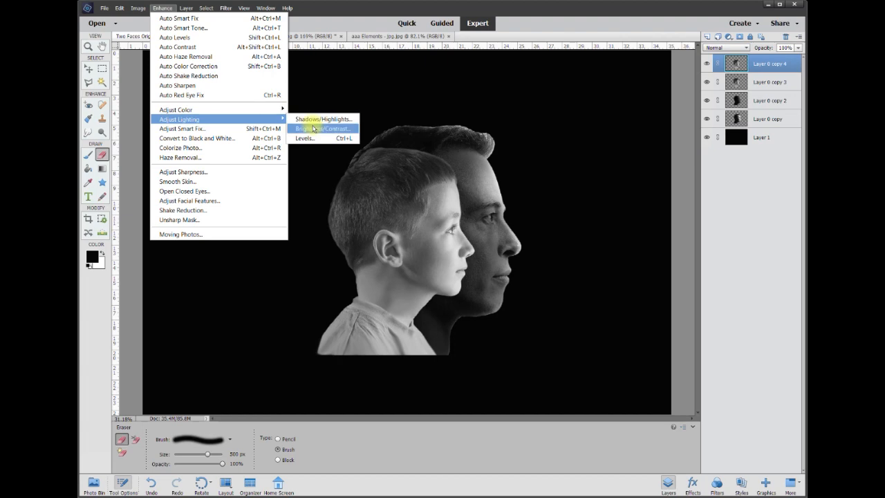
{"action": "left_click", "coordinate": [322, 128]}
{"action": "left_click_drag", "start_coordinate": [610, 64], "coordinate": [574, 66]}
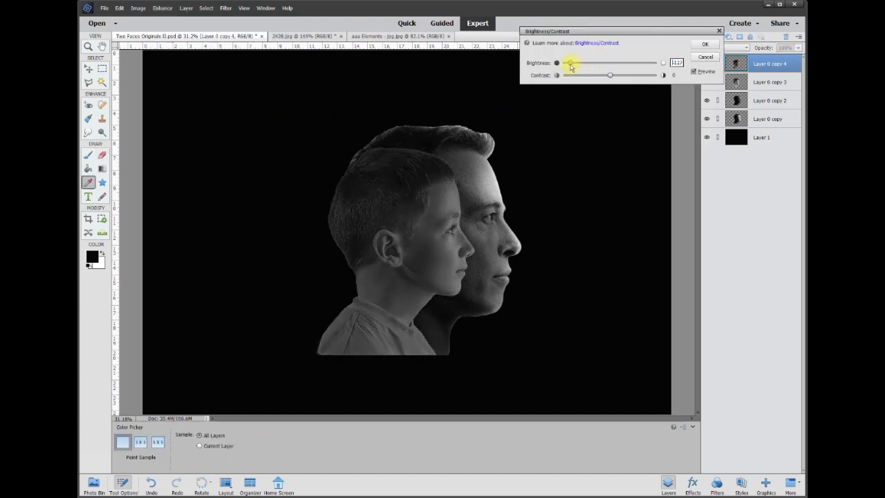
{"action": "left_click_drag", "start_coordinate": [570, 66], "coordinate": [562, 65]}
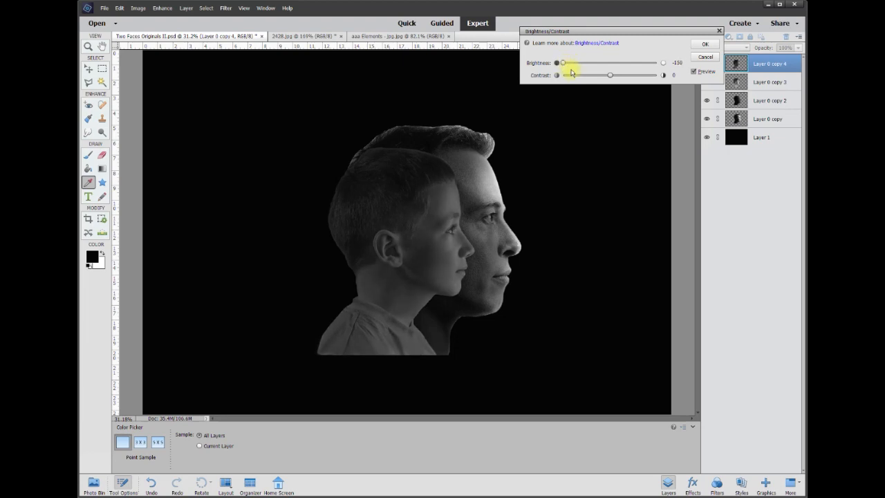
{"action": "left_click", "coordinate": [694, 72]}
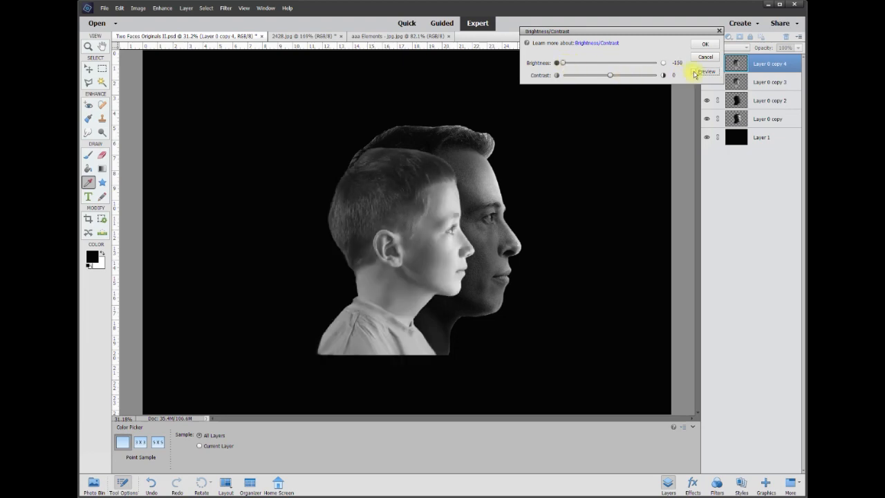
{"action": "left_click", "coordinate": [694, 72]}
{"action": "left_click", "coordinate": [694, 72]}
{"action": "left_click", "coordinate": [694, 72]}
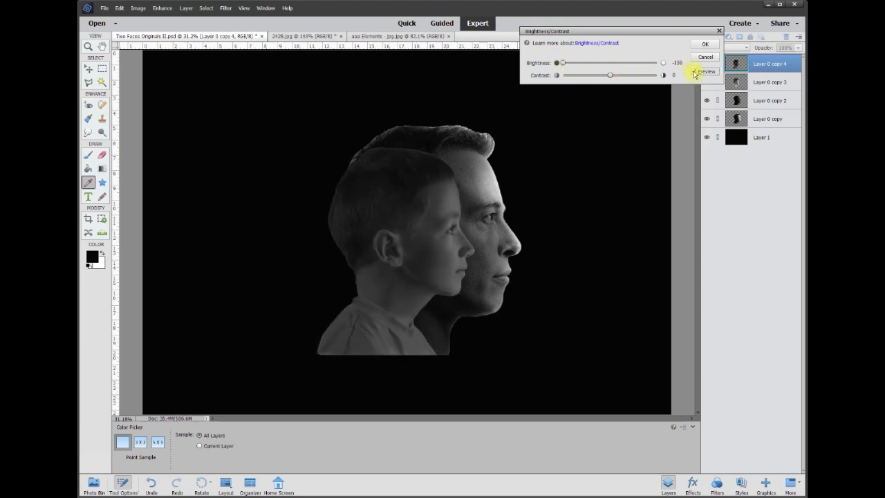
{"action": "key", "text": "Return"}
Compare the boy with and without the darkened copy, and merge that copy down into the brighter boy layer.
{"action": "left_click", "coordinate": [707, 64]}
{"action": "left_click", "coordinate": [706, 64]}
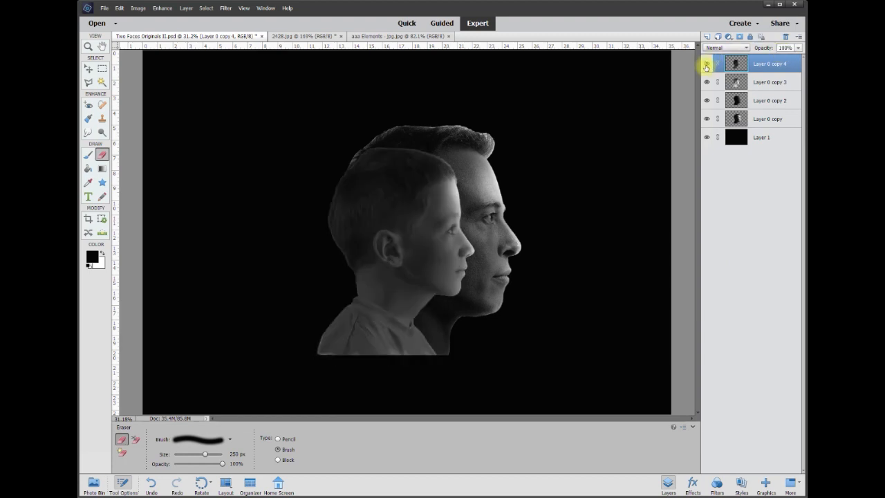
{"action": "right_click", "coordinate": [760, 66]}
{"action": "left_click", "coordinate": [785, 235]}
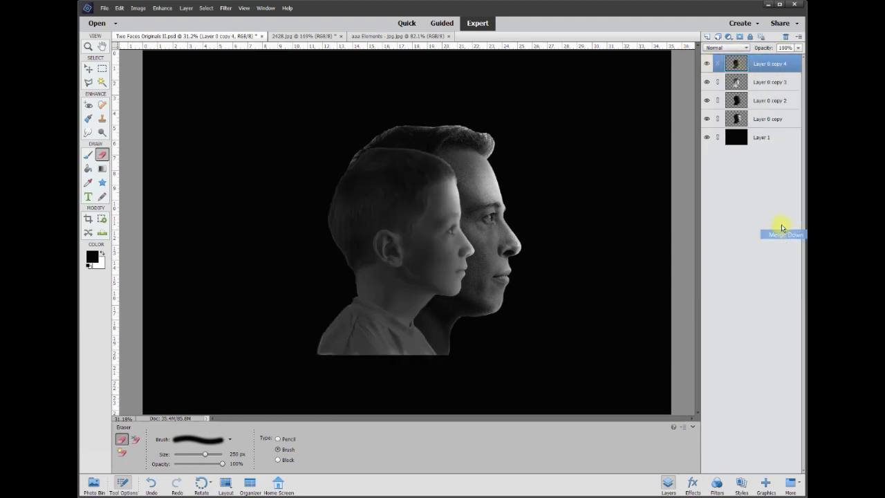
{"action": "left_click", "coordinate": [707, 82]}
{"action": "left_click", "coordinate": [707, 83]}
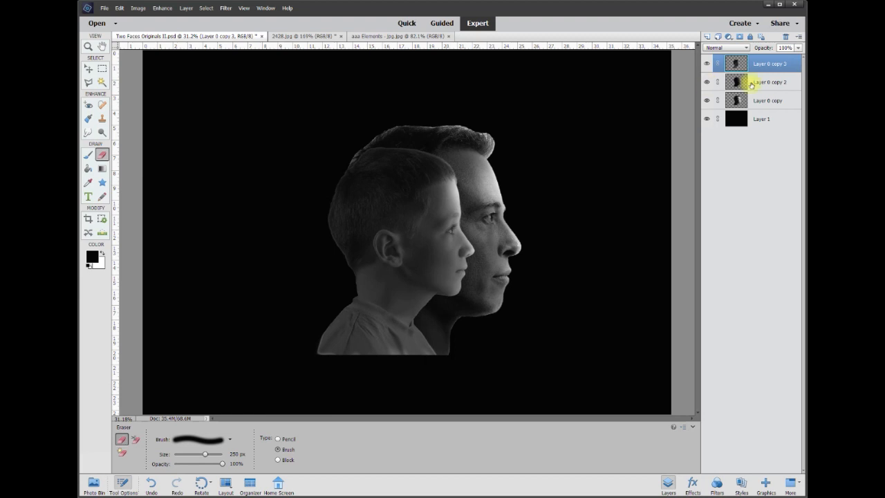
Merge the darkened man copy down into the brighter man layer and check the merged boy and man layers separately.
{"action": "right_click", "coordinate": [766, 89]}
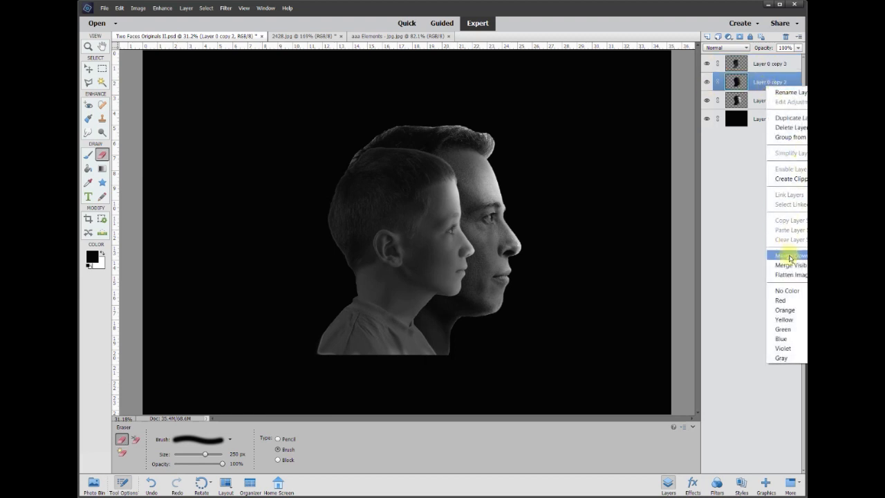
{"action": "left_click", "coordinate": [786, 253]}
{"action": "left_click", "coordinate": [706, 63]}
{"action": "left_click", "coordinate": [707, 63]}
{"action": "left_click", "coordinate": [706, 82]}
{"action": "left_click", "coordinate": [706, 83]}
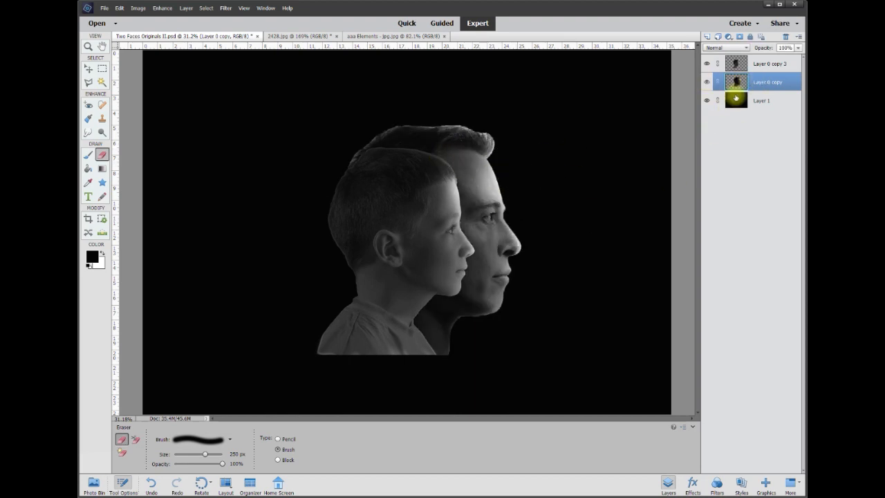
Add a new layer above the man layer and shade the back of his head with a soft black 2000 px brush.
{"action": "left_click", "coordinate": [706, 37]}
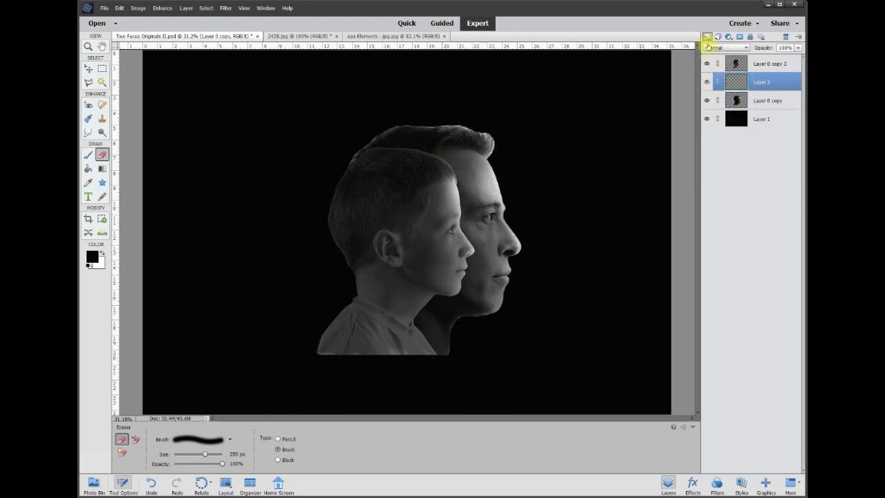
{"action": "left_click", "coordinate": [88, 155]}
{"action": "left_click", "coordinate": [93, 258]}
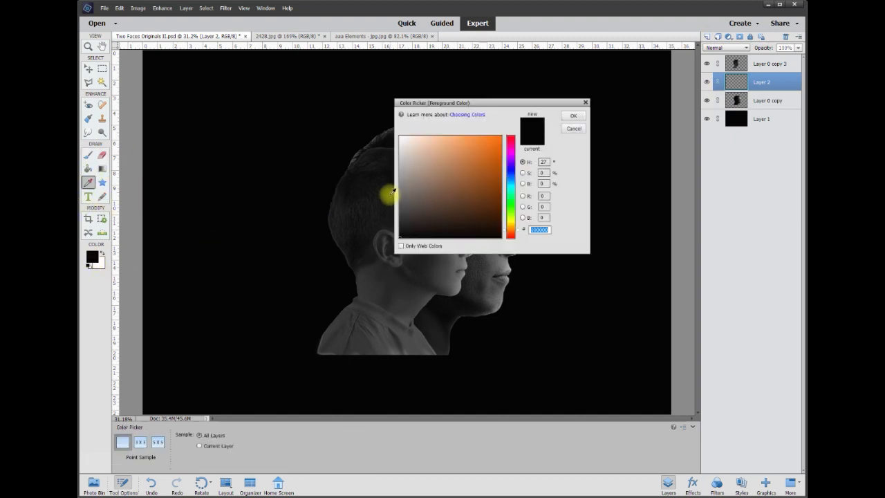
{"action": "left_click", "coordinate": [572, 117]}
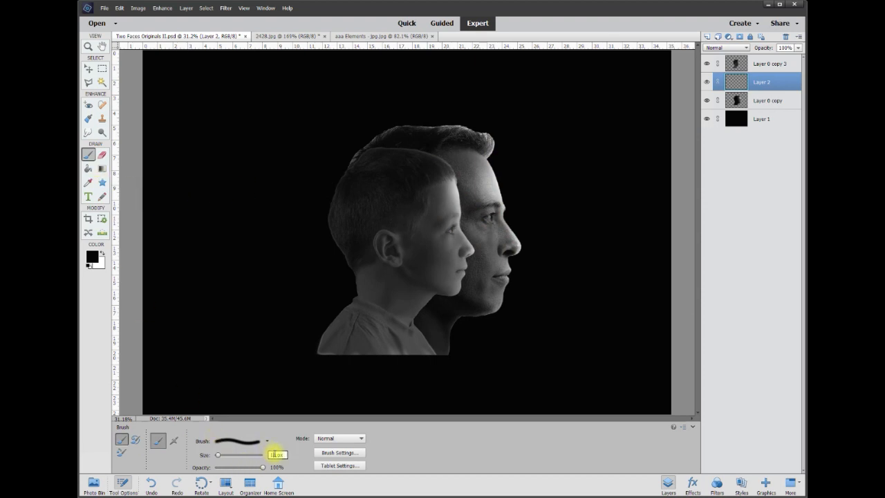
{"action": "type", "text": "00"}
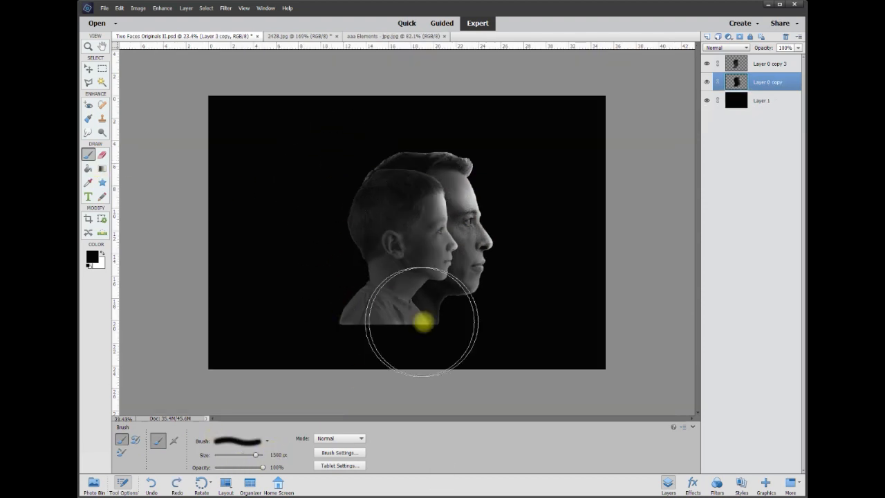
{"action": "mouse_move", "coordinate": [378, 163]}
{"action": "left_mouse_down"}
{"action": "mouse_move", "coordinate": [376, 174]}
{"action": "mouse_move", "coordinate": [377, 147]}
{"action": "mouse_move", "coordinate": [367, 222]}
{"action": "mouse_move", "coordinate": [379, 336]}
{"action": "mouse_move", "coordinate": [358, 297]}
{"action": "mouse_move", "coordinate": [378, 163]}
{"action": "left_mouse_up"}
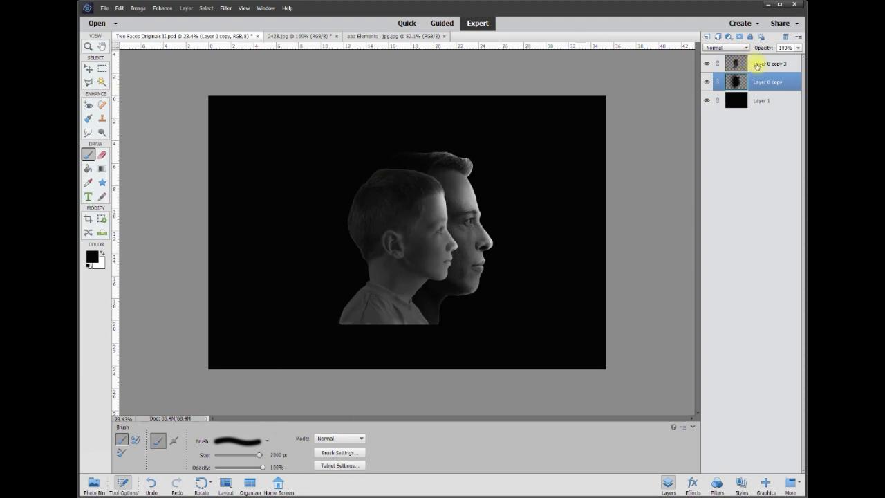
Add a new layer above the boy layer, Layer 0 copy 3, and shade the back of his head and shoulders with the black brush.
{"action": "left_click", "coordinate": [757, 64]}
{"action": "left_click", "coordinate": [708, 38]}
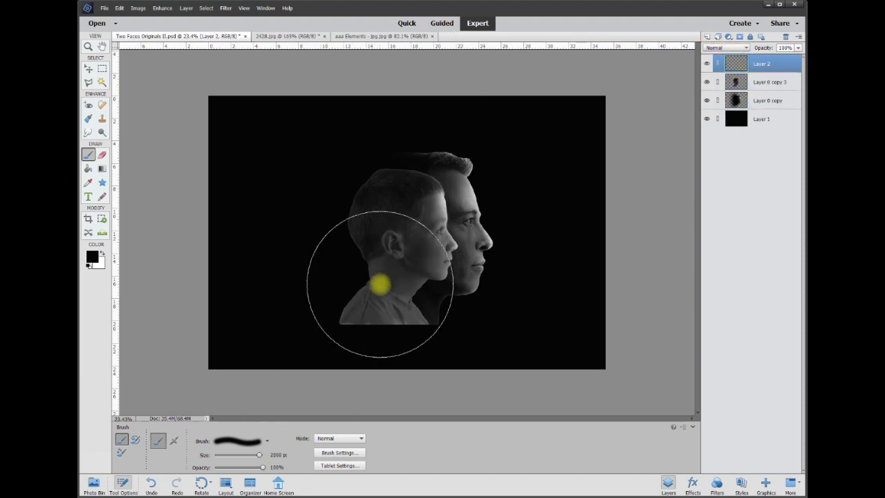
{"action": "mouse_move", "coordinate": [321, 172]}
{"action": "left_mouse_down"}
{"action": "mouse_move", "coordinate": [320, 300]}
{"action": "mouse_move", "coordinate": [352, 371]}
{"action": "mouse_move", "coordinate": [330, 304]}
{"action": "mouse_move", "coordinate": [338, 278]}
{"action": "mouse_move", "coordinate": [330, 267]}
{"action": "mouse_move", "coordinate": [338, 278]}
{"action": "left_mouse_up"}
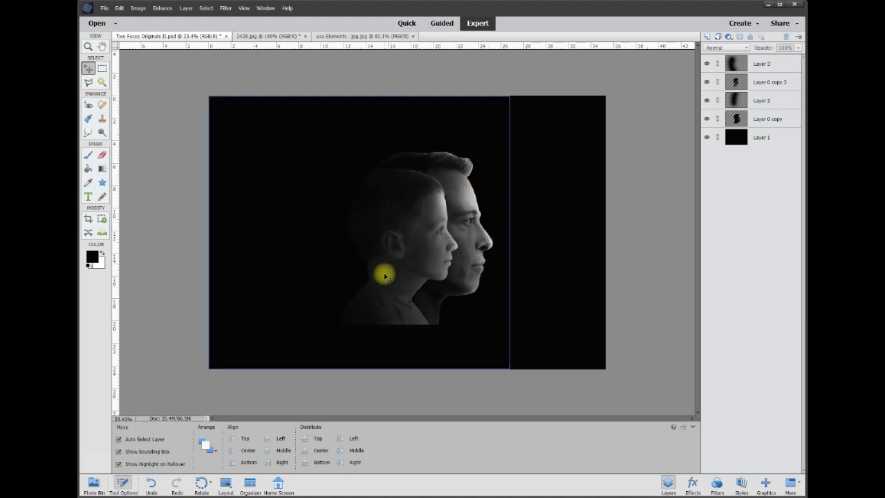
Select the man layer, Layer 0 copy, check it by toggling its visibility, and set the Eraser size to 50 px.
{"action": "scroll", "coordinate": [497, 211], "scroll_direction": "up", "scroll_amount": 1}
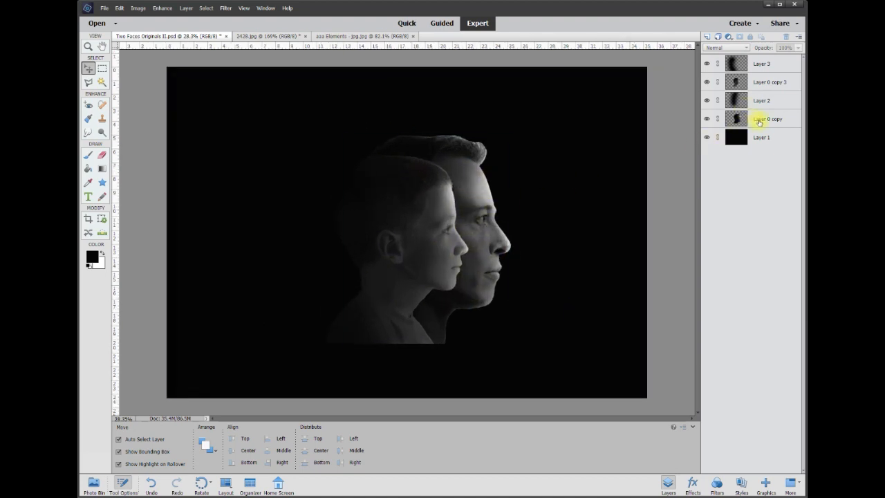
{"action": "left_click", "coordinate": [758, 121]}
{"action": "left_click", "coordinate": [706, 119]}
{"action": "left_click", "coordinate": [707, 119]}
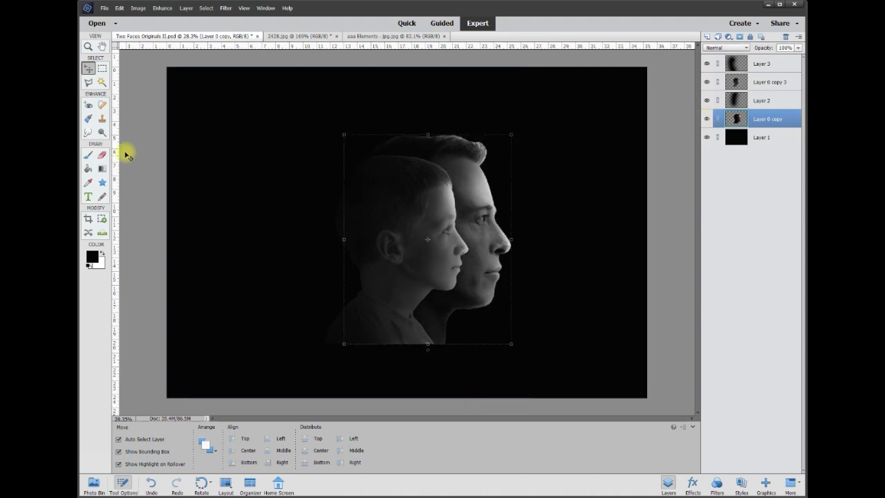
{"action": "left_click", "coordinate": [102, 155]}
{"action": "scroll", "coordinate": [483, 335], "scroll_direction": "up", "scroll_amount": 3}
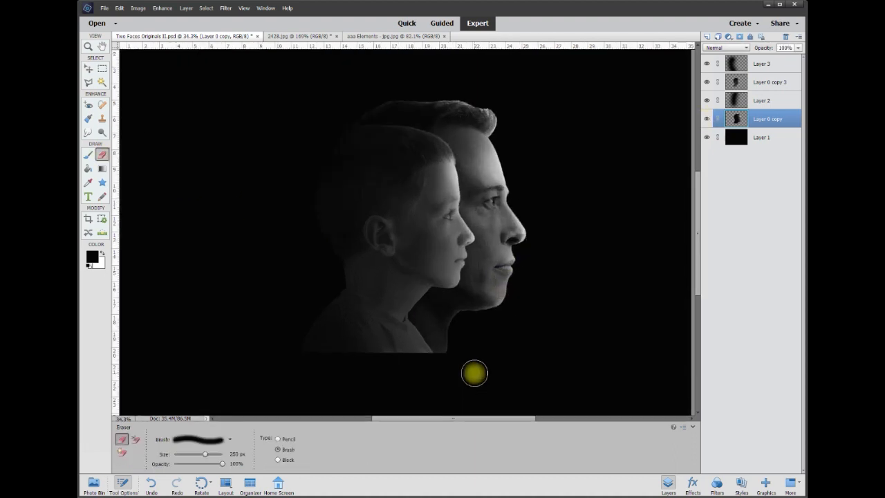
{"action": "scroll", "coordinate": [473, 346], "scroll_direction": "up", "scroll_amount": 1}
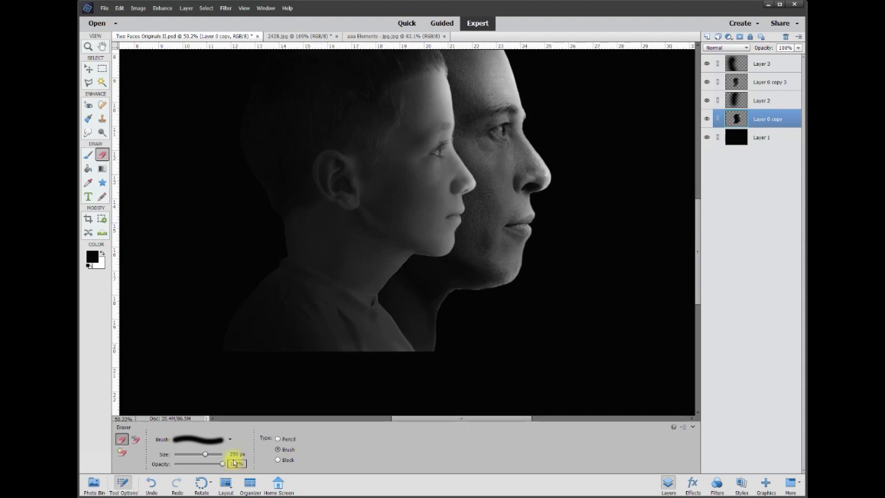
{"action": "type", "text": "5"}
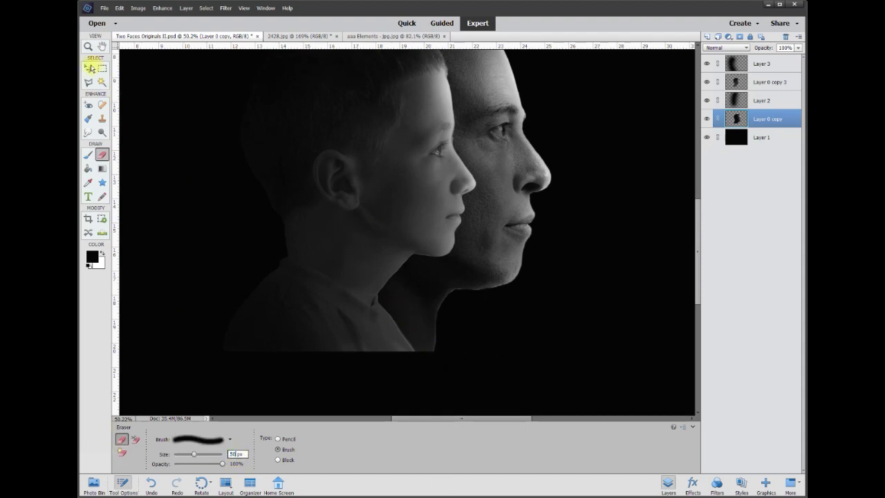
Lock the black background layer, Layer 1, and return to the Eraser on the man layer, Layer 0 copy.
{"action": "left_click", "coordinate": [91, 69]}
{"action": "scroll", "coordinate": [539, 359], "scroll_direction": "up", "scroll_amount": 4}
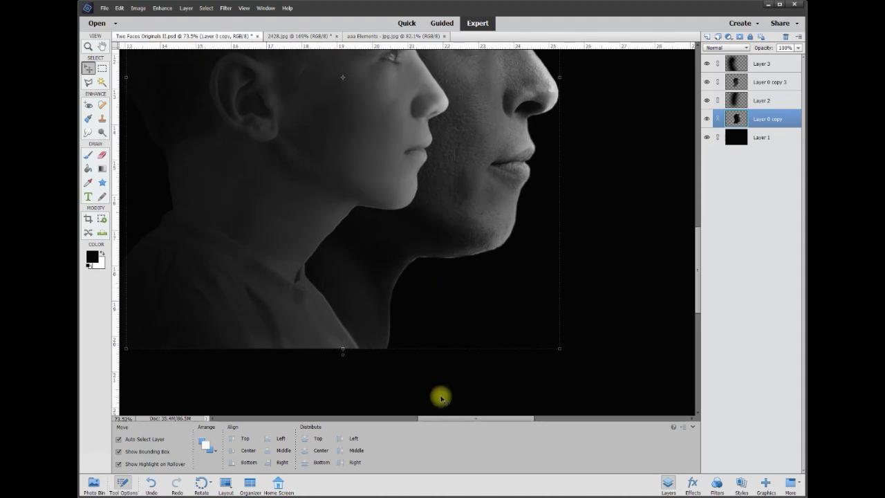
{"action": "left_click", "coordinate": [440, 398]}
{"action": "left_click", "coordinate": [775, 121]}
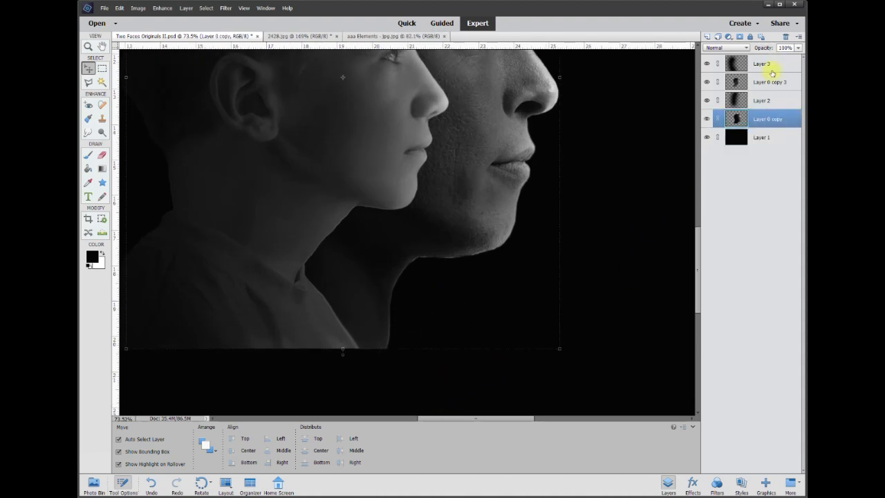
{"action": "key", "text": "e"}
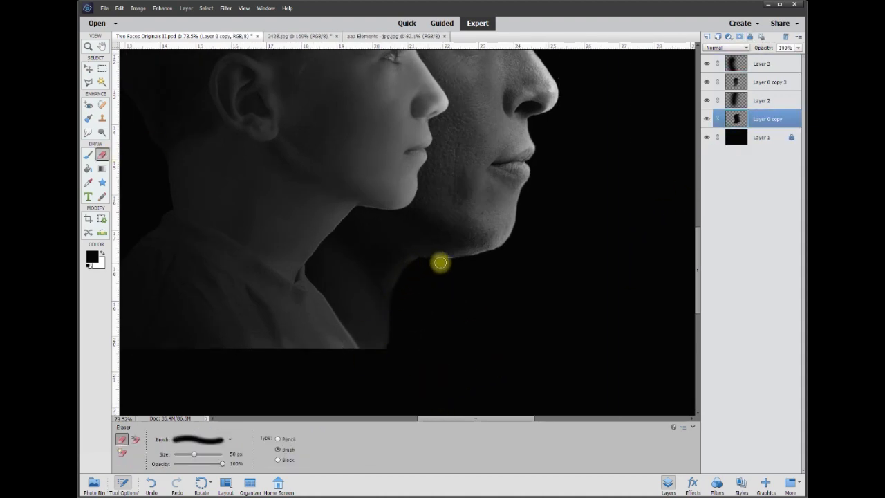
Erase the hard light fringe along the man's outline from chin to forehead with the 50 px Eraser.
{"action": "scroll", "coordinate": [435, 263], "scroll_direction": "up", "scroll_amount": 7}
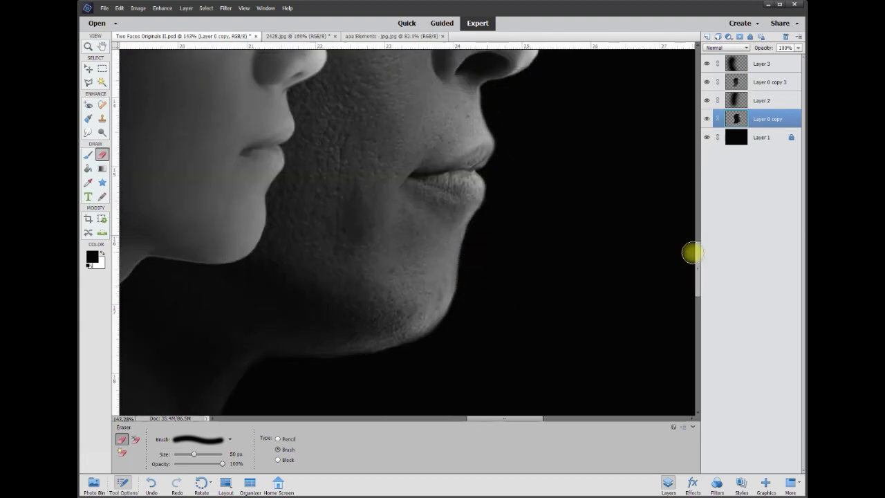
{"action": "left_click_drag", "start_coordinate": [695, 253], "coordinate": [696, 225]}
{"action": "scroll", "coordinate": [695, 189], "scroll_direction": "up", "scroll_amount": 3}
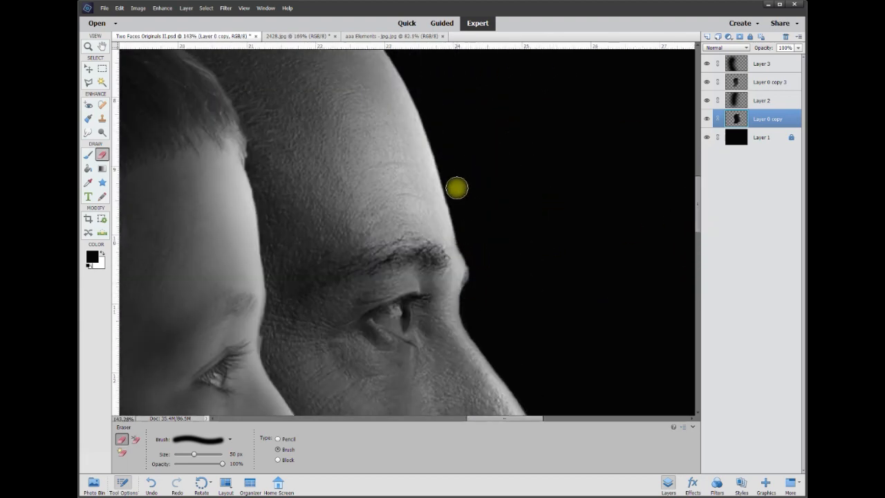
{"action": "scroll", "coordinate": [546, 236], "scroll_direction": "up", "scroll_amount": 2}
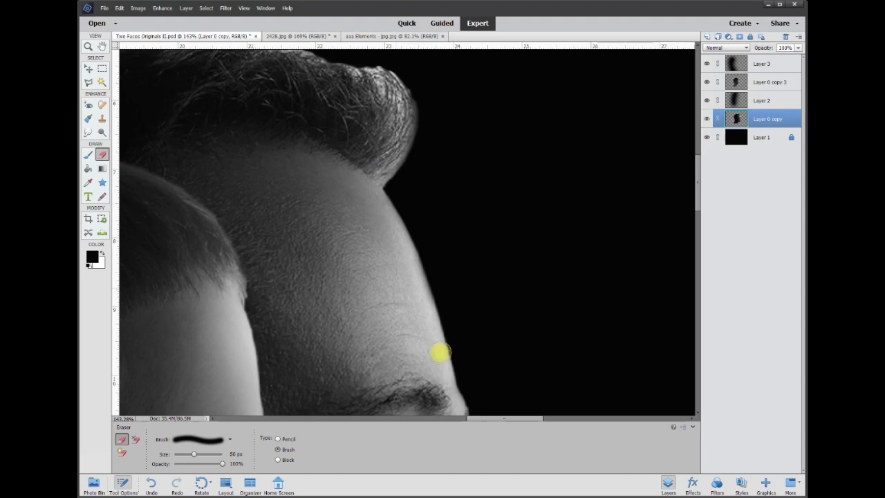
{"action": "left_click_drag", "start_coordinate": [505, 418], "coordinate": [483, 419]}
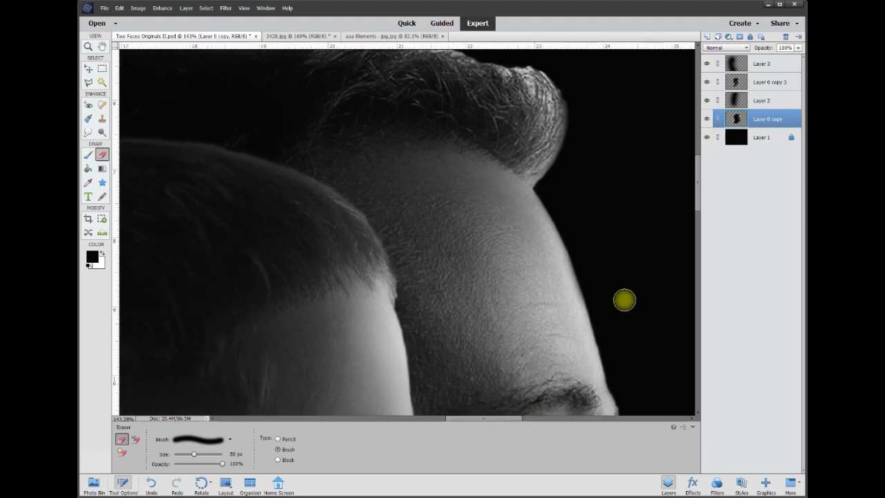
{"action": "left_click_drag", "start_coordinate": [698, 202], "coordinate": [698, 185]}
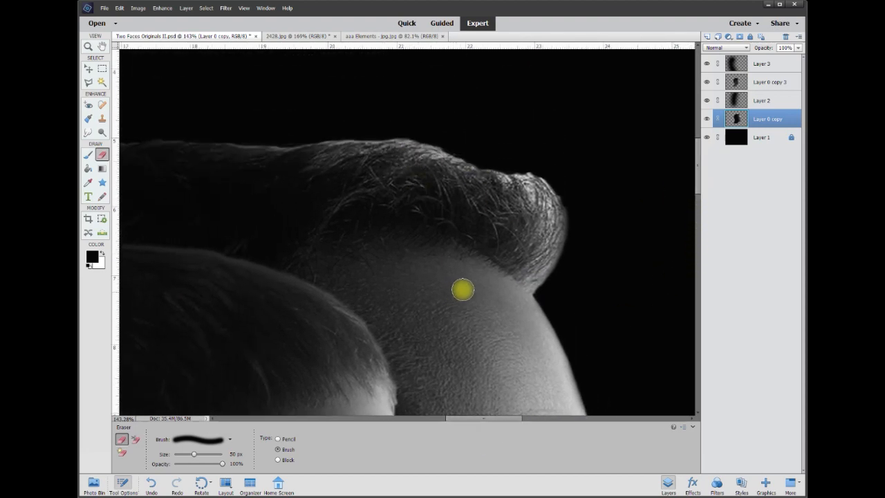
Set the Eraser size to 100 px and soften the outer edge of the man's hair above the forehead.
{"action": "scroll", "coordinate": [460, 298], "scroll_direction": "down", "scroll_amount": 7}
{"action": "scroll", "coordinate": [484, 318], "scroll_direction": "up", "scroll_amount": 2}
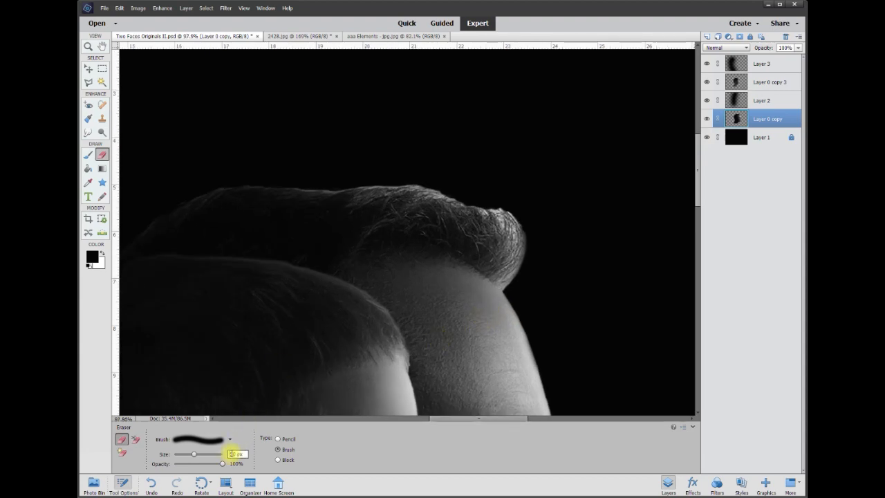
{"action": "type", "text": "0"}
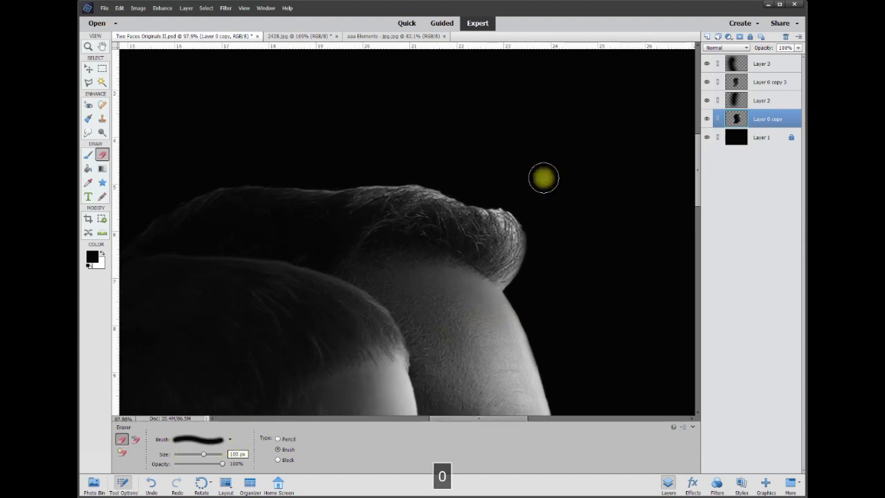
{"action": "mouse_move", "coordinate": [525, 287]}
{"action": "left_mouse_down"}
{"action": "mouse_move", "coordinate": [525, 214]}
{"action": "mouse_move", "coordinate": [510, 198]}
{"action": "mouse_move", "coordinate": [487, 196]}
{"action": "mouse_move", "coordinate": [520, 198]}
{"action": "mouse_move", "coordinate": [400, 176]}
{"action": "mouse_move", "coordinate": [199, 179]}
{"action": "mouse_move", "coordinate": [434, 170]}
{"action": "mouse_move", "coordinate": [527, 279]}
{"action": "left_mouse_up"}
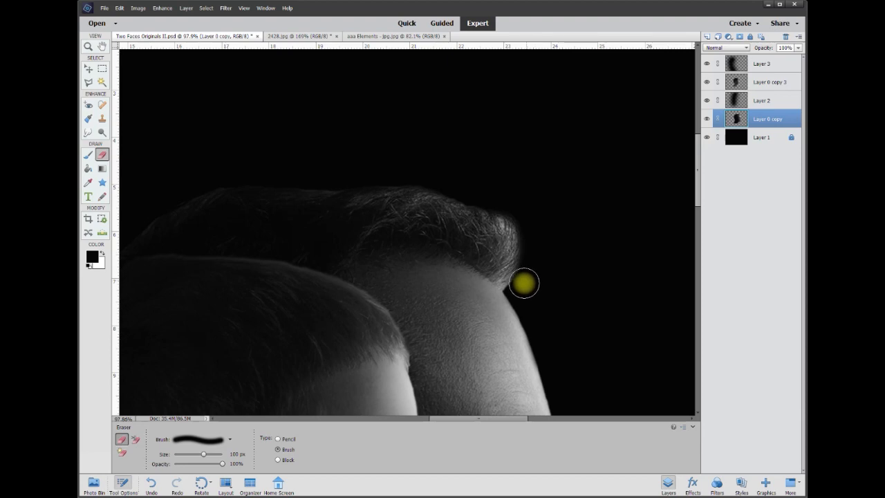
{"action": "key", "text": "ctrl+0"}
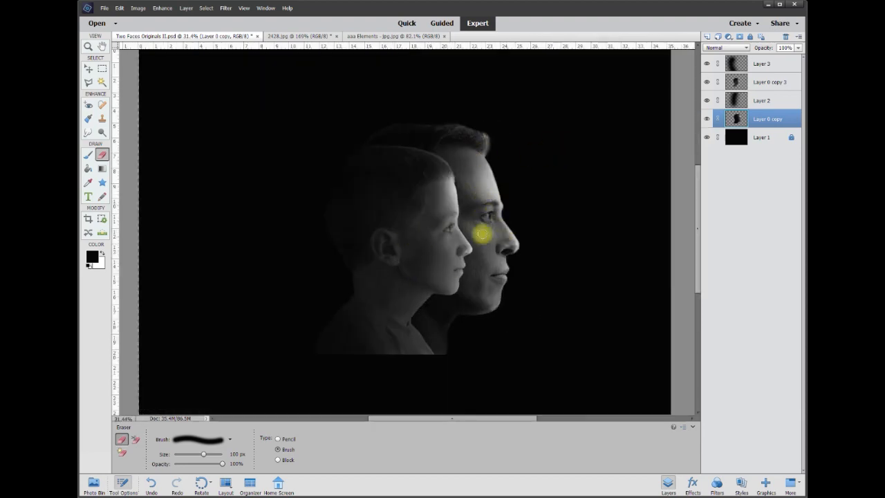
{"action": "scroll", "coordinate": [482, 232], "scroll_direction": "up", "scroll_amount": 2}
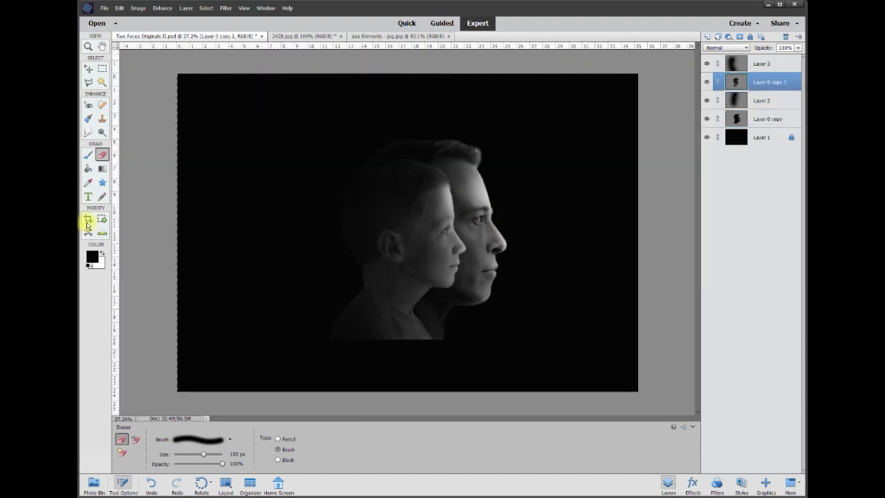
Crop the composite closely around the two faces like the example, and compare the result with 2428.jpg.
{"action": "left_click", "coordinate": [88, 219]}
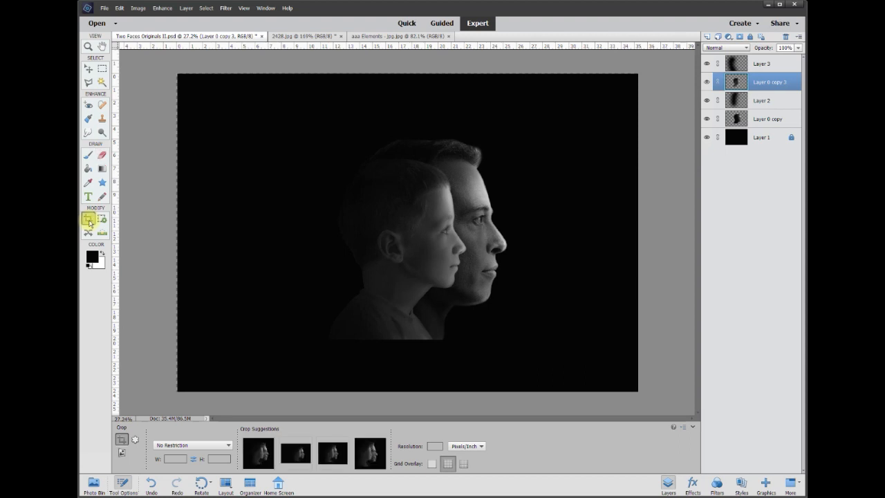
{"action": "left_click", "coordinate": [311, 40]}
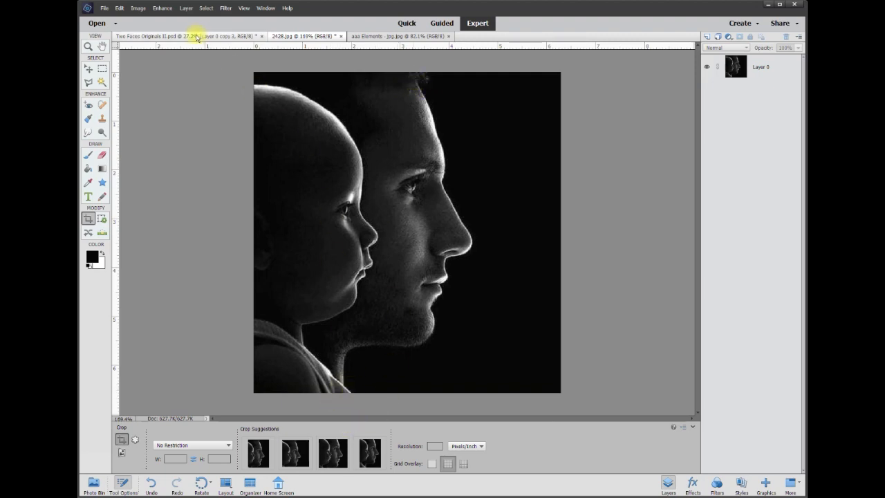
{"action": "left_click", "coordinate": [203, 38]}
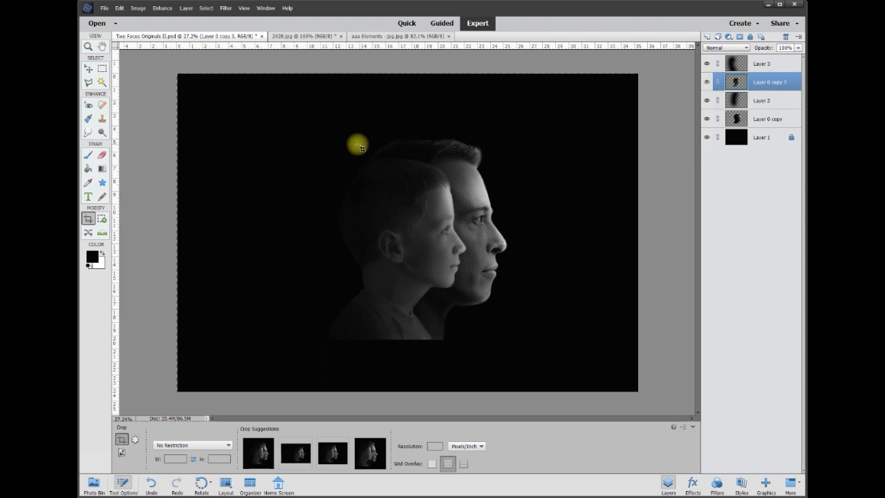
{"action": "left_click_drag", "start_coordinate": [346, 143], "coordinate": [590, 340]}
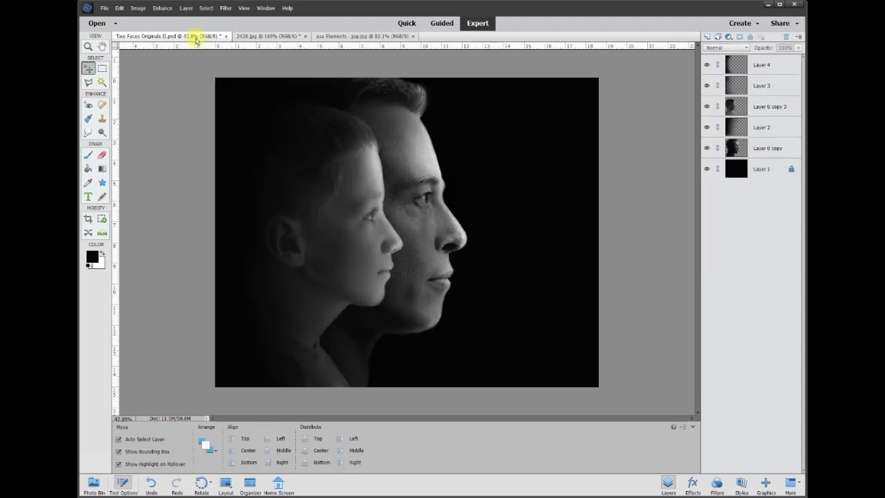
{"action": "left_click", "coordinate": [269, 36]}
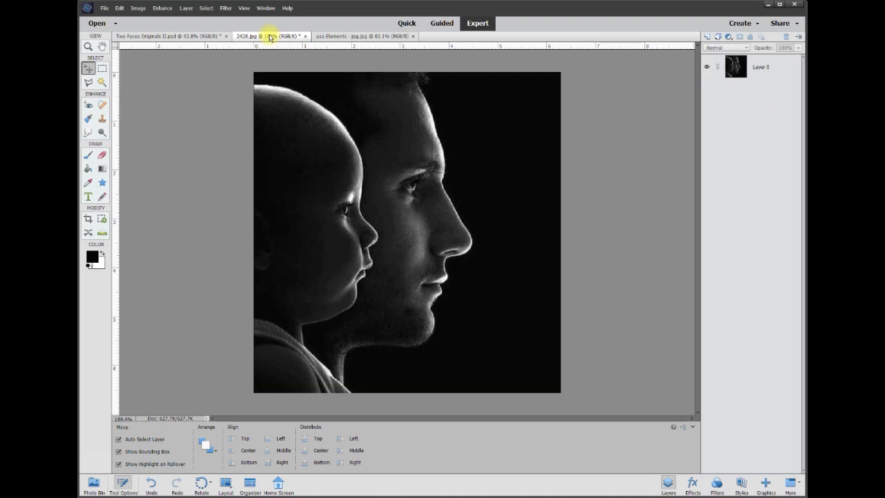
{"action": "left_click", "coordinate": [188, 36]}
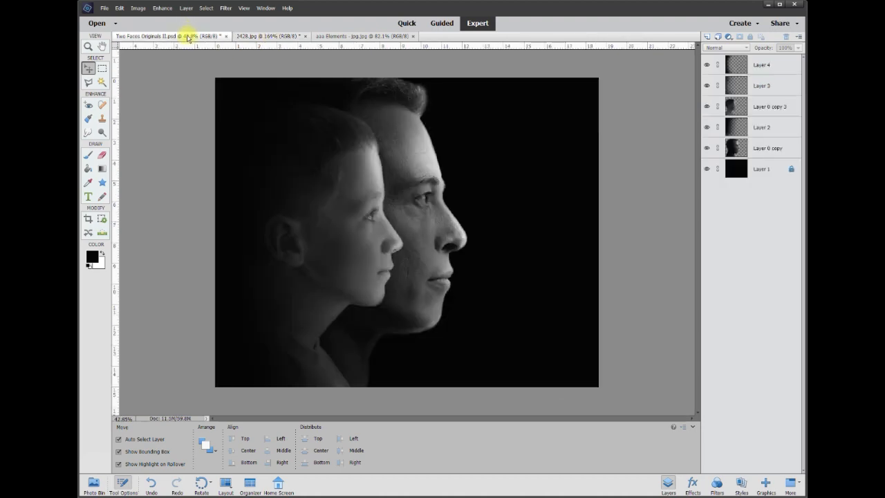